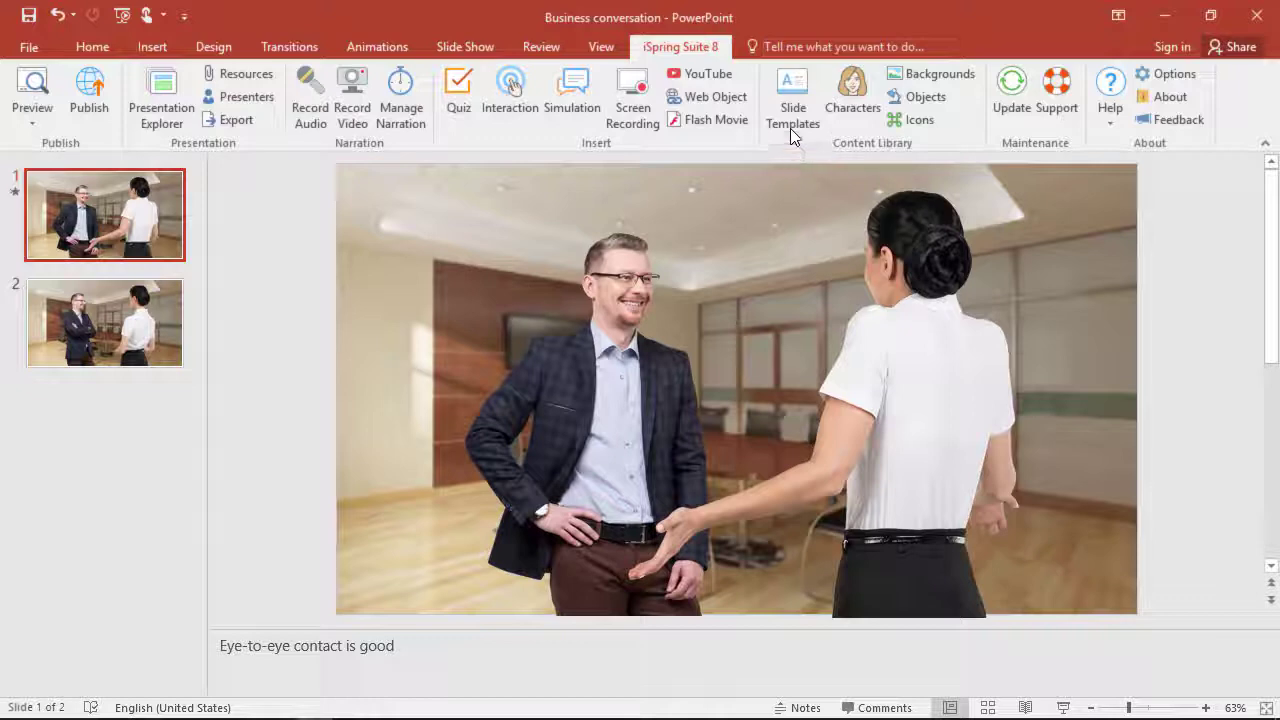
Insert the two-character Author's Text template from Slide Templates as slide 2
{"action": "left_click", "coordinate": [790, 123]}
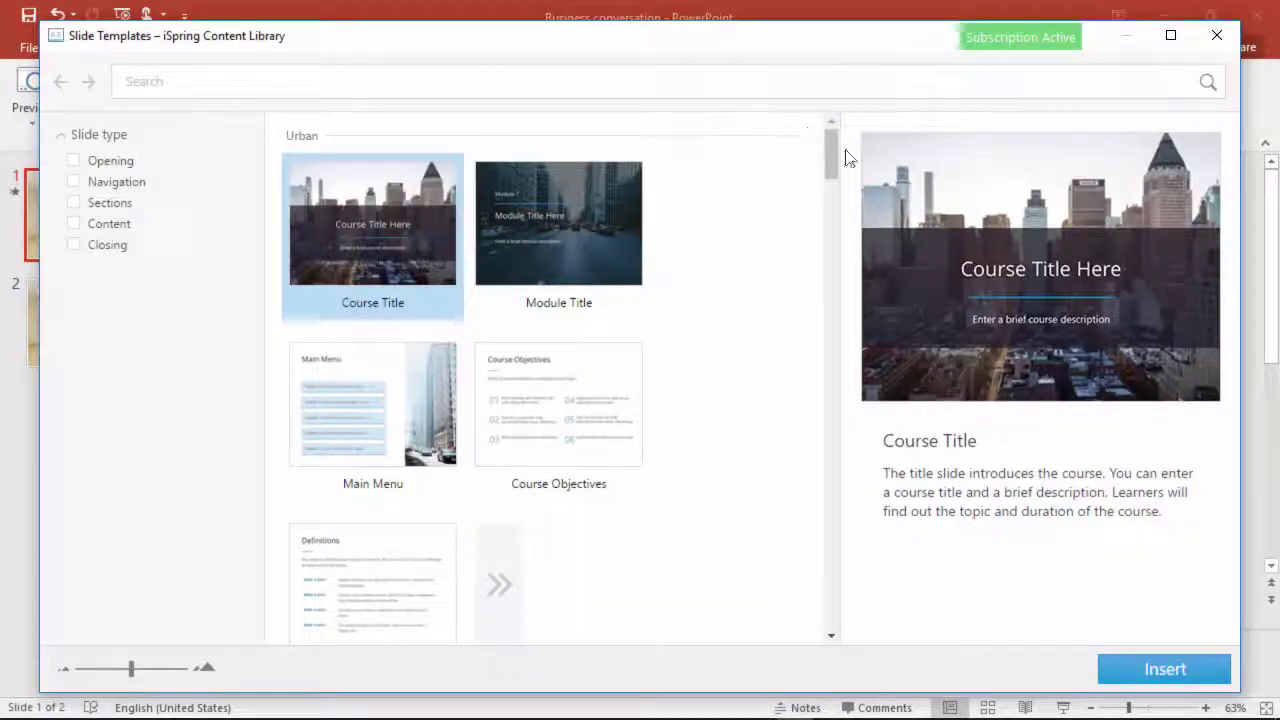
{"action": "left_click_drag", "start_coordinate": [833, 148], "coordinate": [858, 628]}
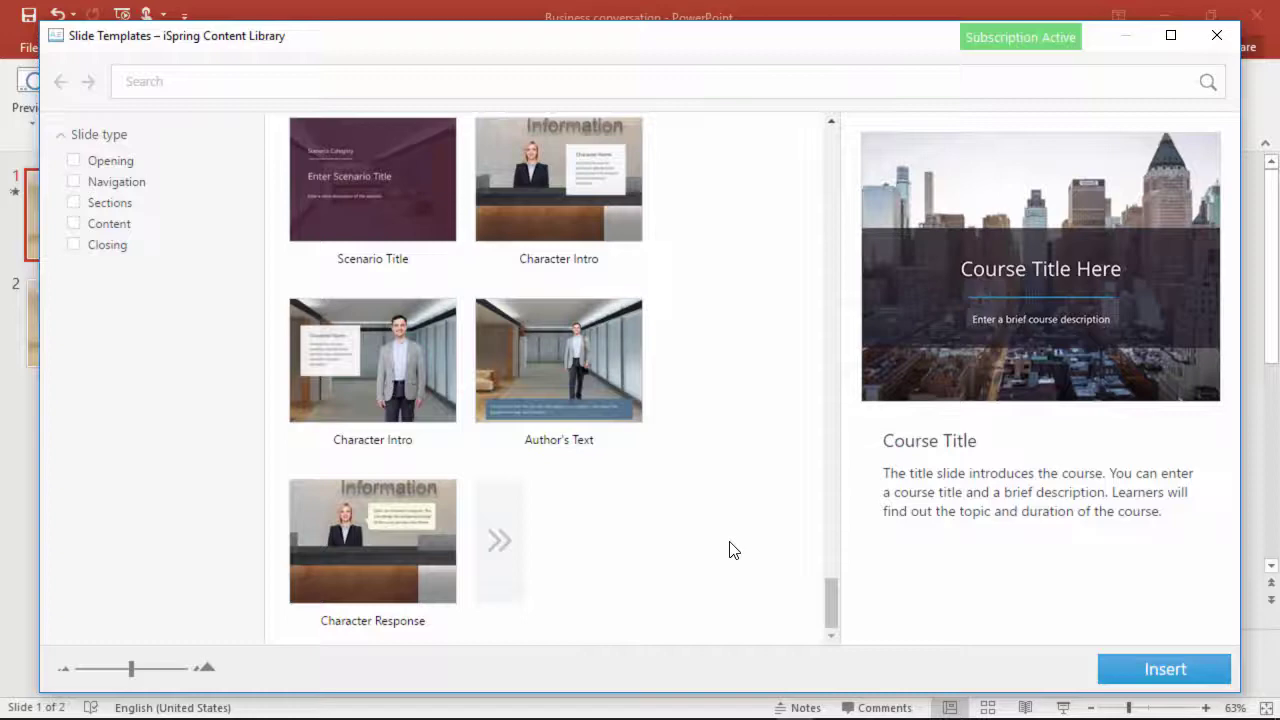
{"action": "scroll", "coordinate": [725, 520], "scroll_direction": "up", "scroll_amount": 3}
{"action": "scroll", "coordinate": [723, 487], "scroll_direction": "up", "scroll_amount": 3}
{"action": "scroll", "coordinate": [727, 482], "scroll_direction": "up", "scroll_amount": 2}
{"action": "scroll", "coordinate": [727, 484], "scroll_direction": "up", "scroll_amount": 2}
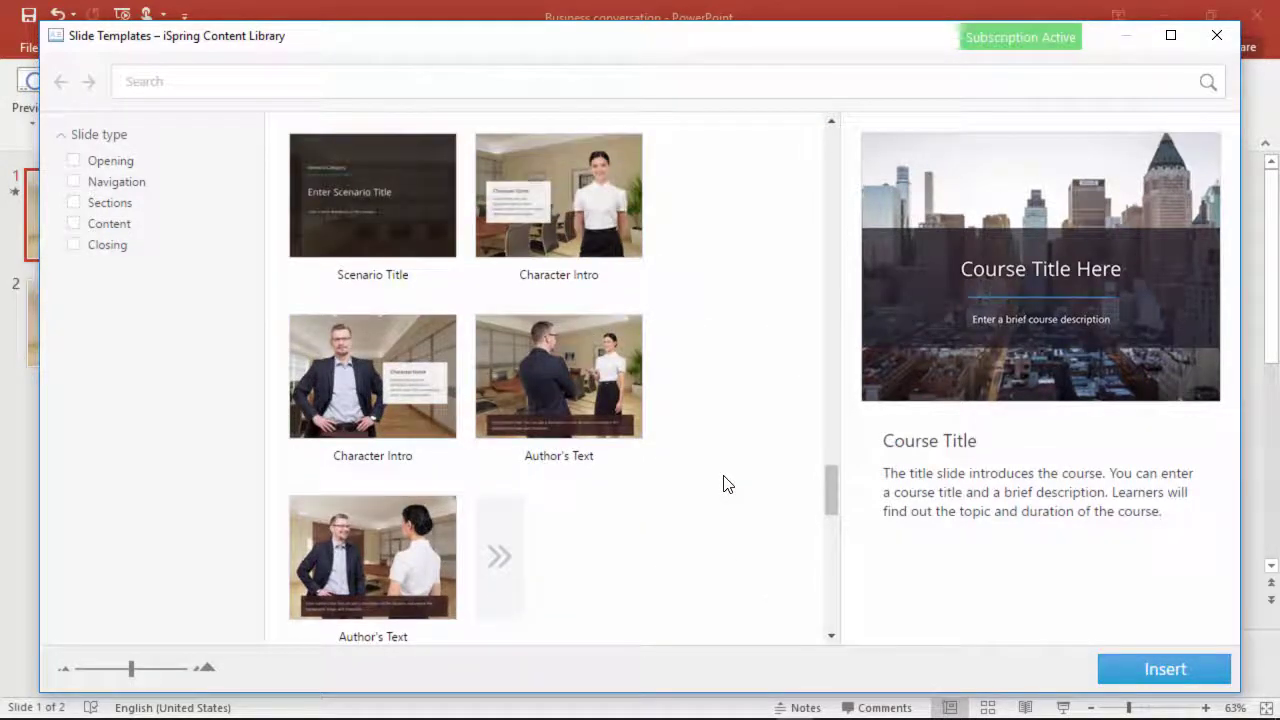
{"action": "left_click", "coordinate": [395, 563]}
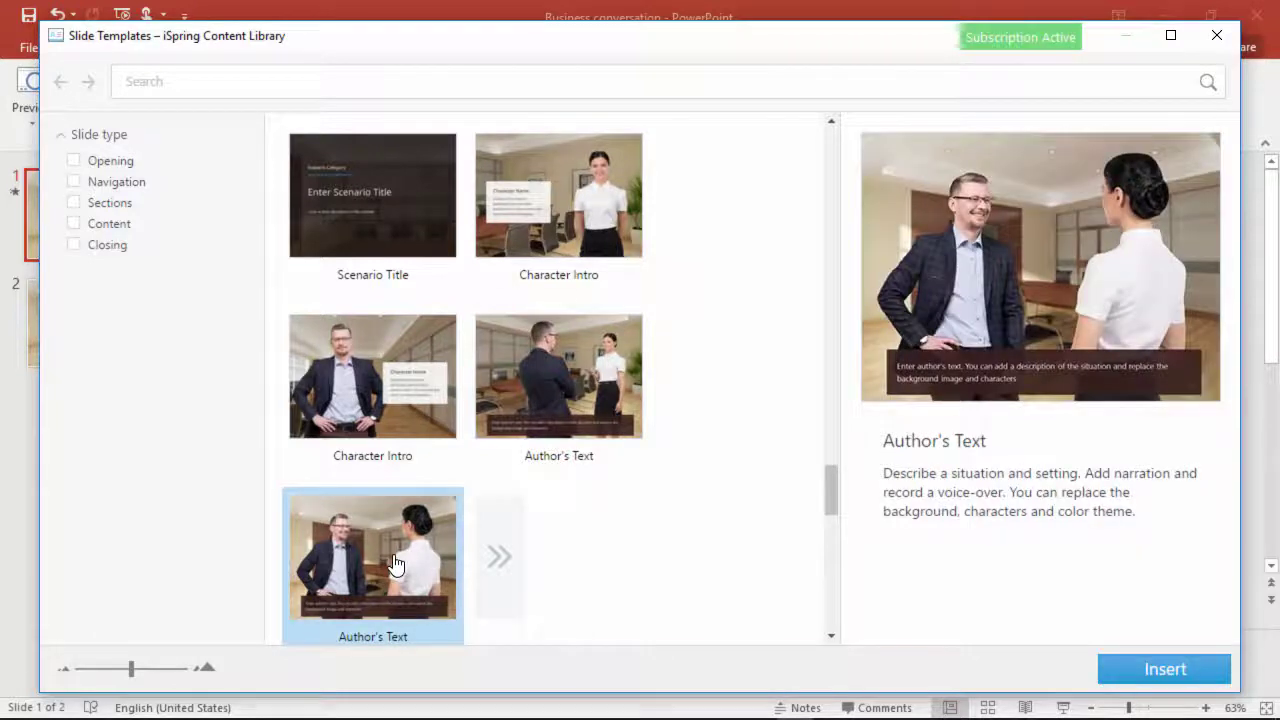
{"action": "double_click", "coordinate": [395, 563]}
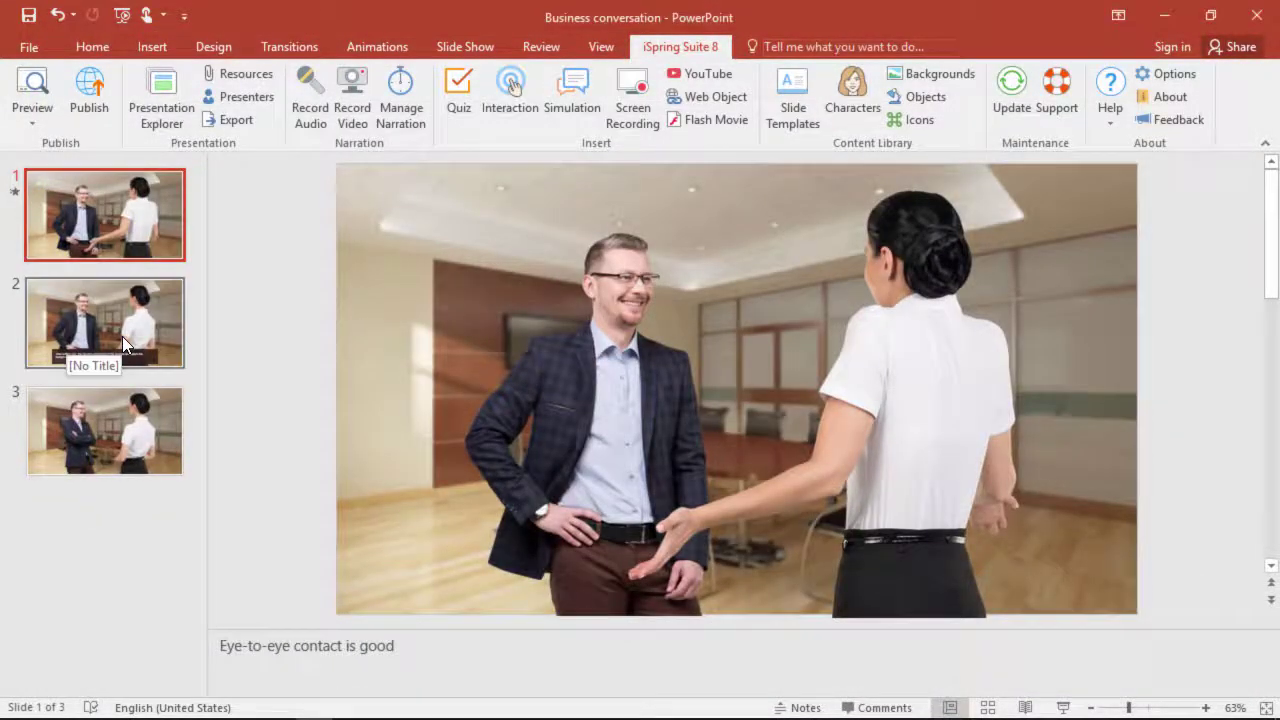
Drag the Author's Text slide to the front, then clear and delete its caption box
{"action": "left_click_drag", "start_coordinate": [122, 336], "coordinate": [110, 195]}
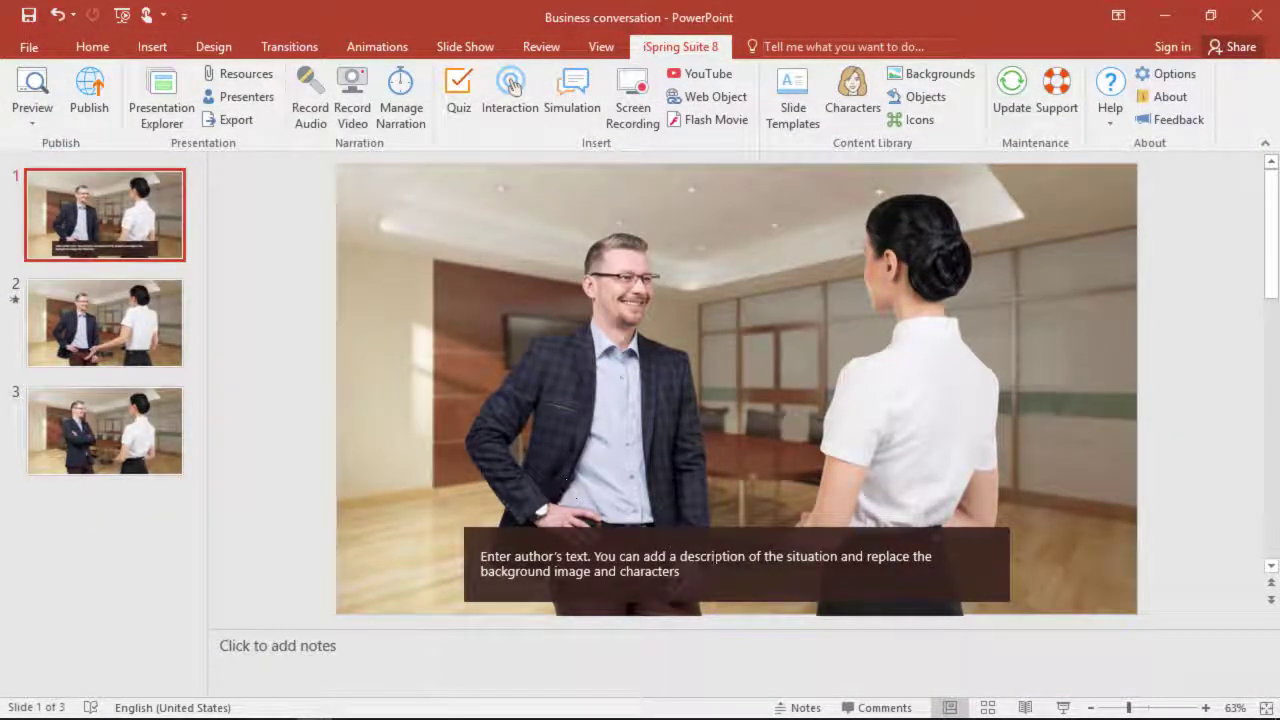
{"action": "left_click", "coordinate": [715, 557]}
{"action": "key", "text": "ctrl+a"}
{"action": "key", "text": "Delete"}
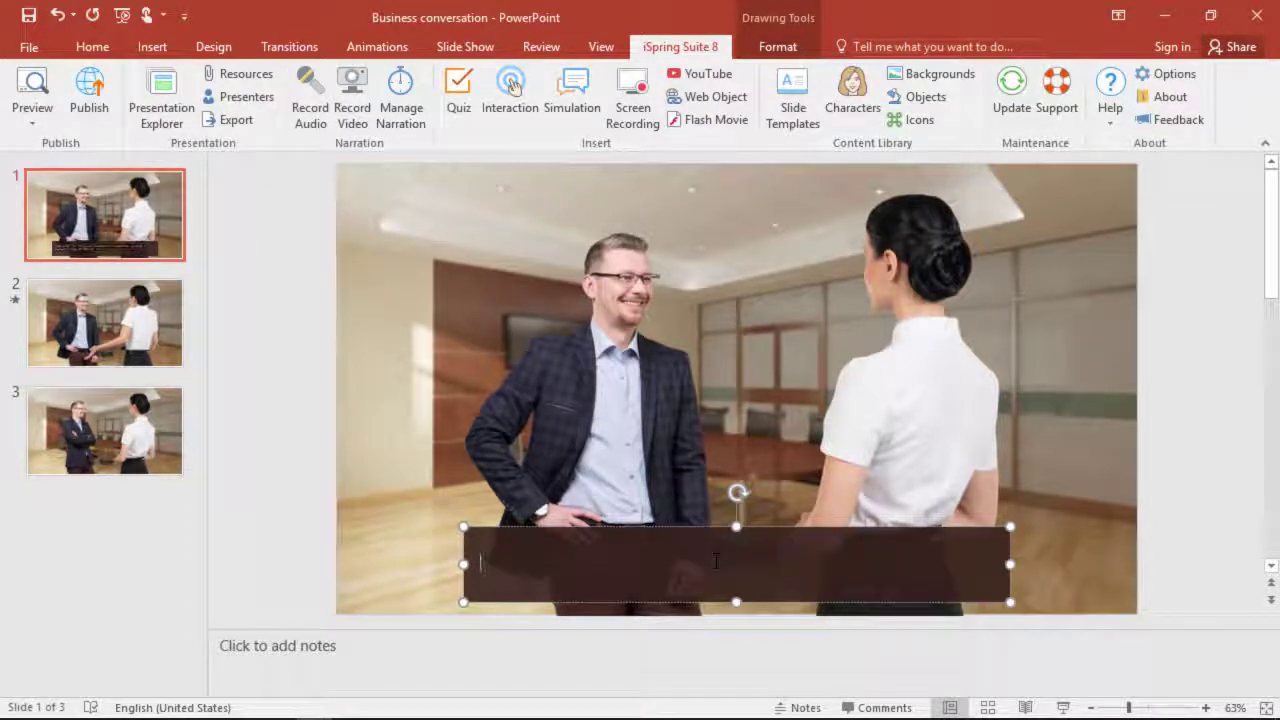
{"action": "key", "text": "Escape"}
{"action": "key", "text": "Delete"}
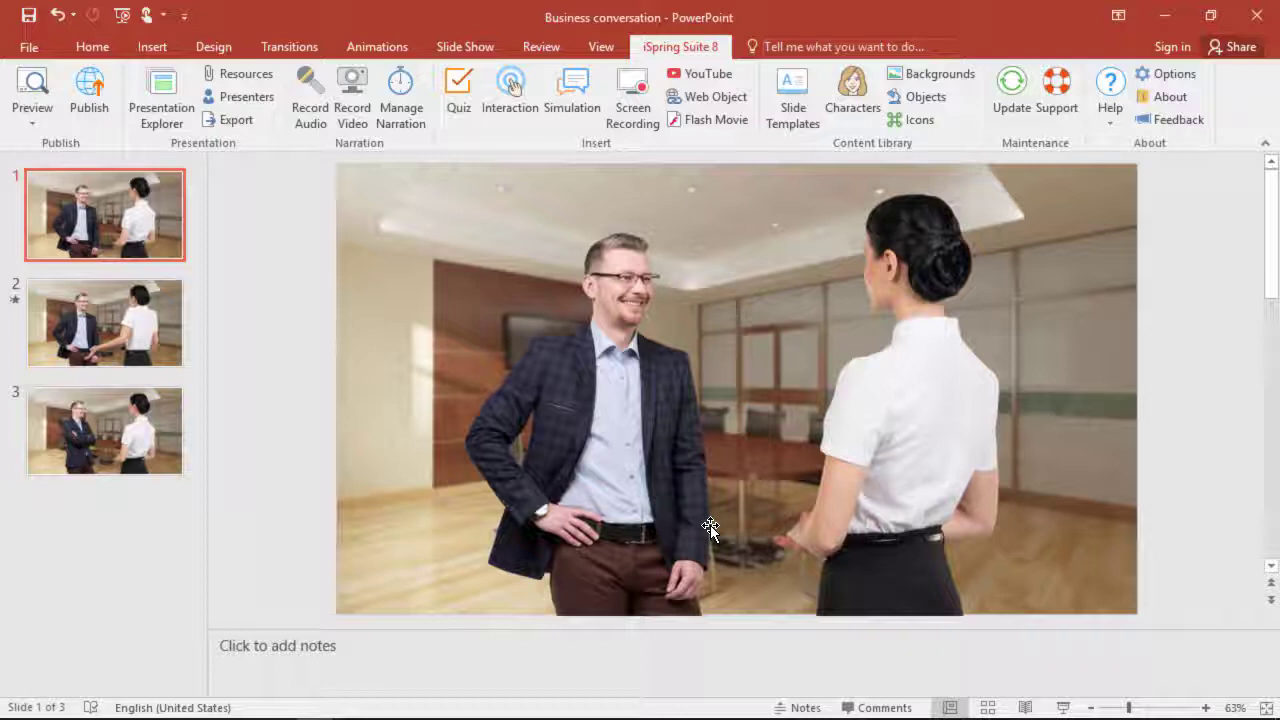
Check the woman's picture on slide 2, then switch to slide 3
{"action": "left_click", "coordinate": [117, 332]}
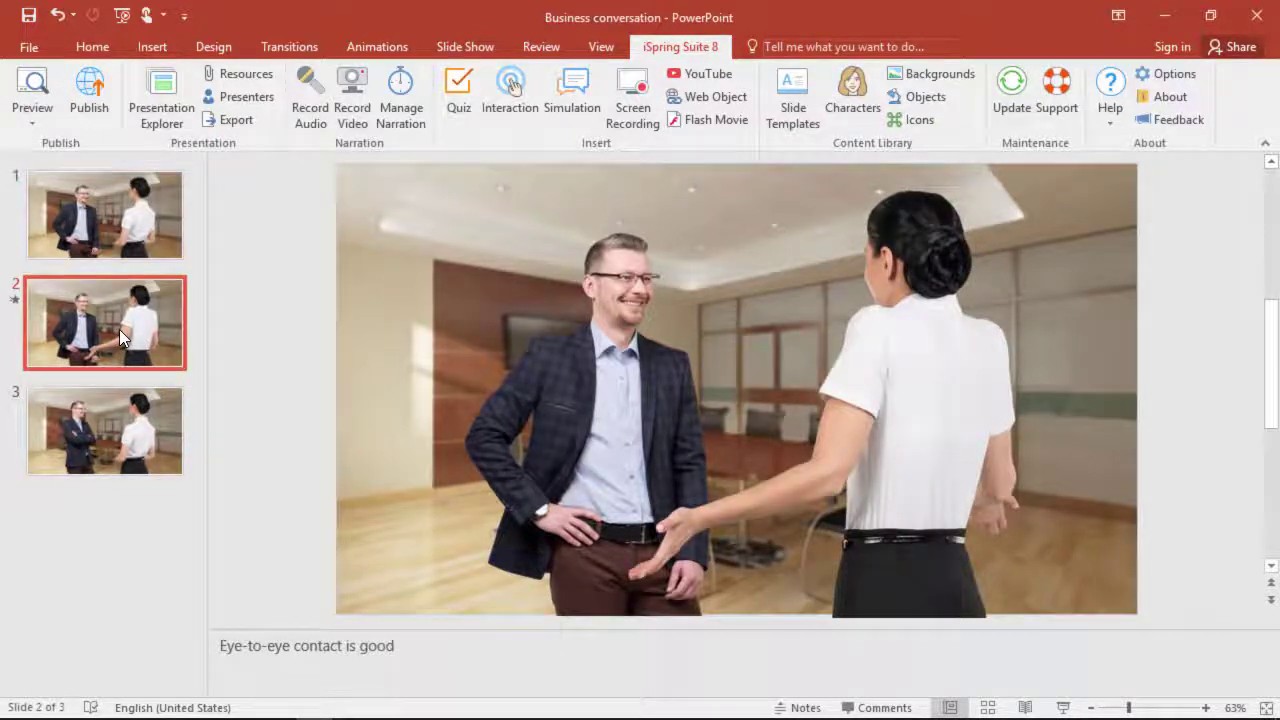
{"action": "left_click", "coordinate": [921, 402]}
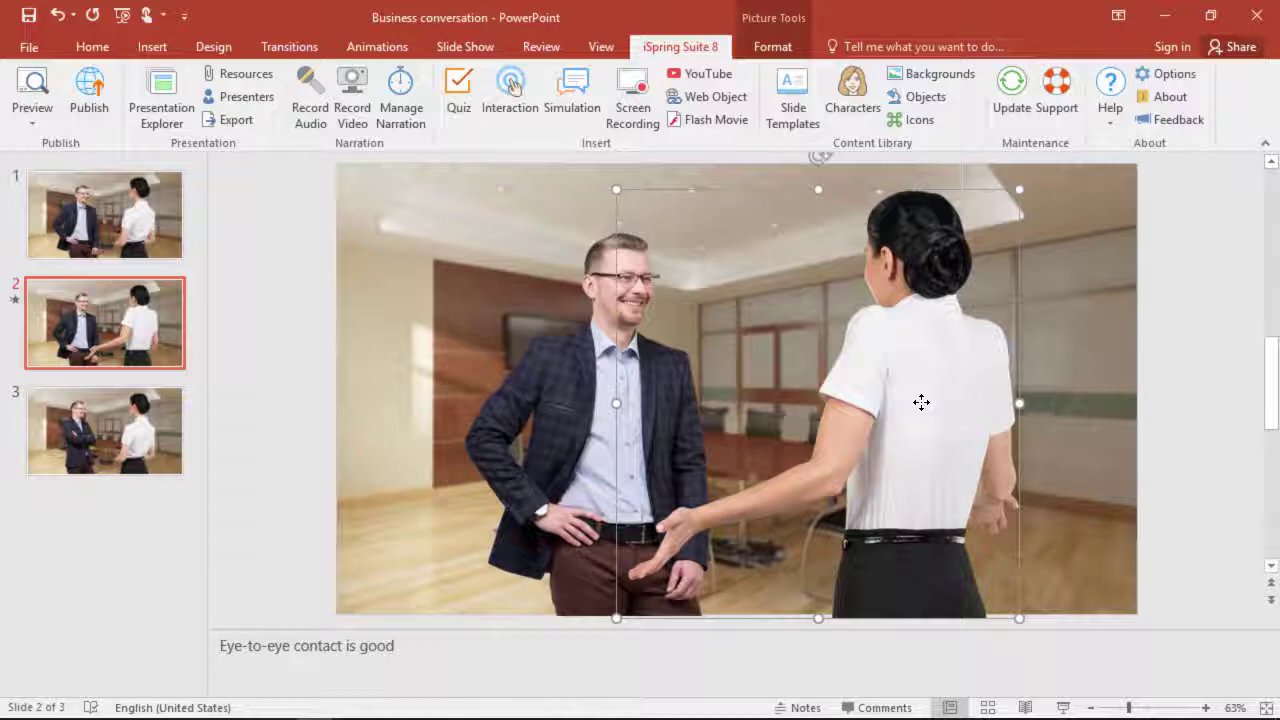
{"action": "left_click", "coordinate": [126, 420]}
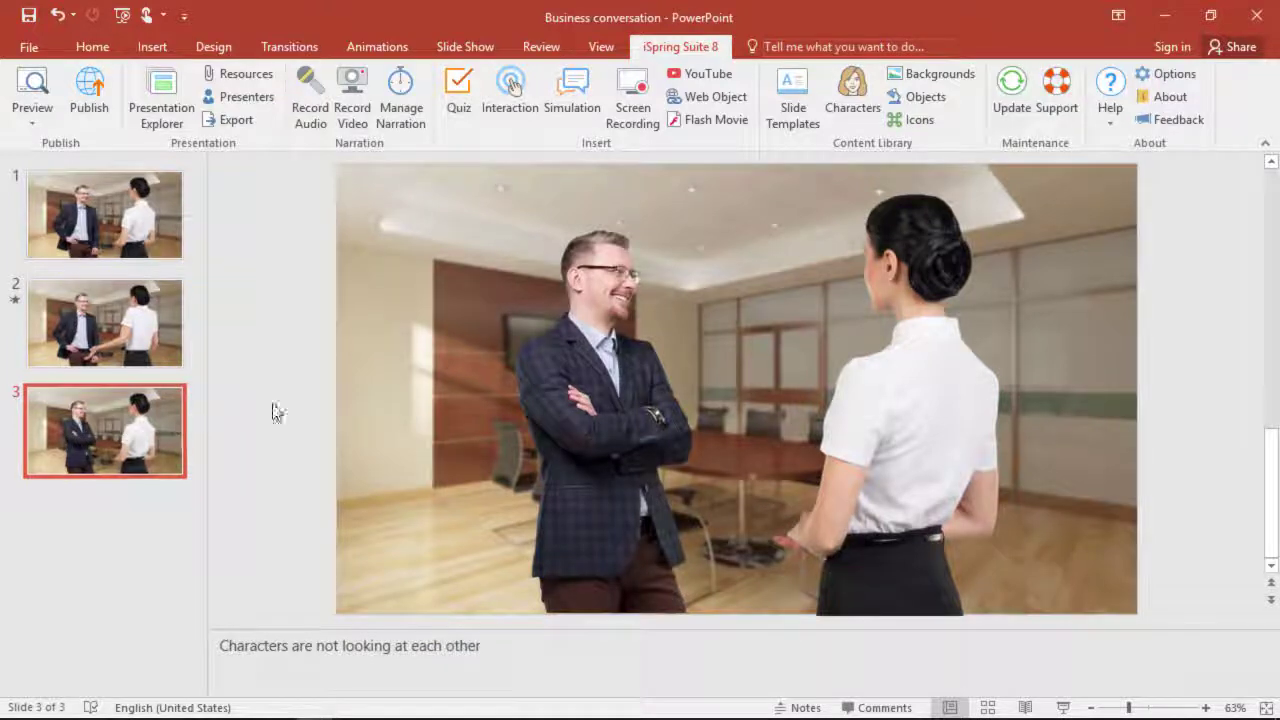
Filter the character library to standing male business characters aged 25–40
{"action": "left_click", "coordinate": [852, 125]}
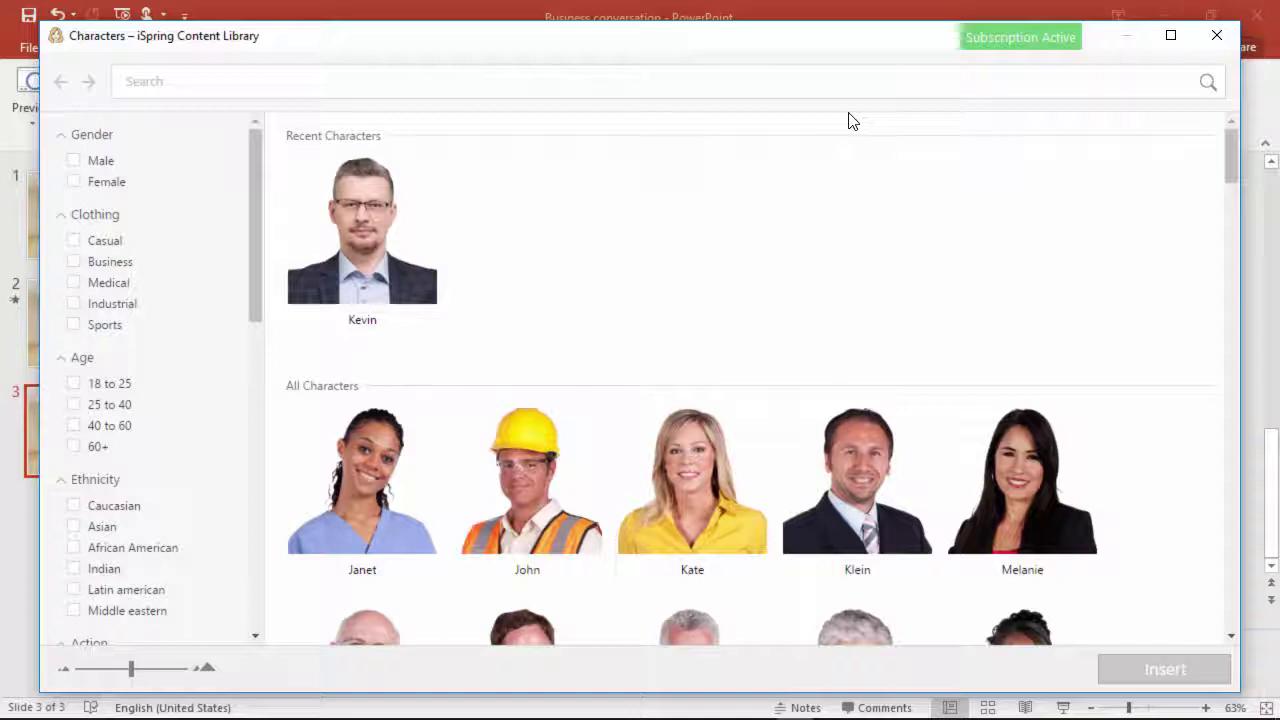
{"action": "left_click", "coordinate": [77, 166]}
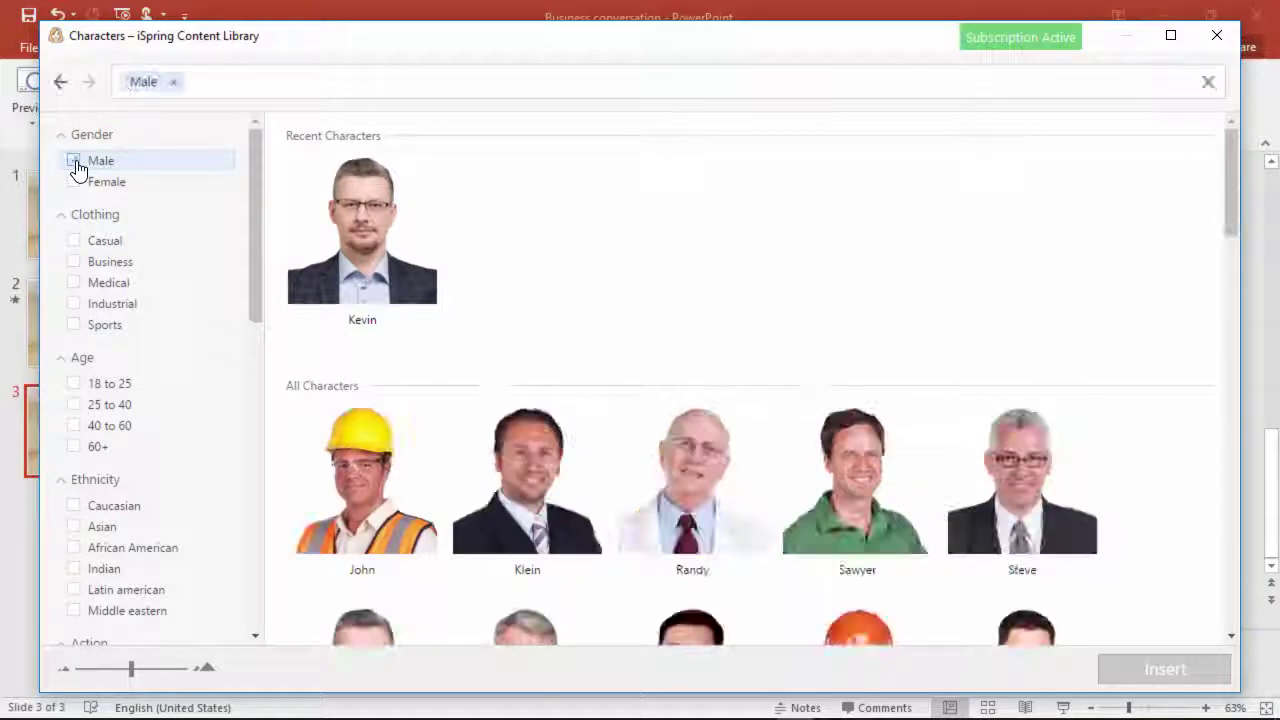
{"action": "left_click", "coordinate": [72, 265]}
{"action": "left_click", "coordinate": [73, 406]}
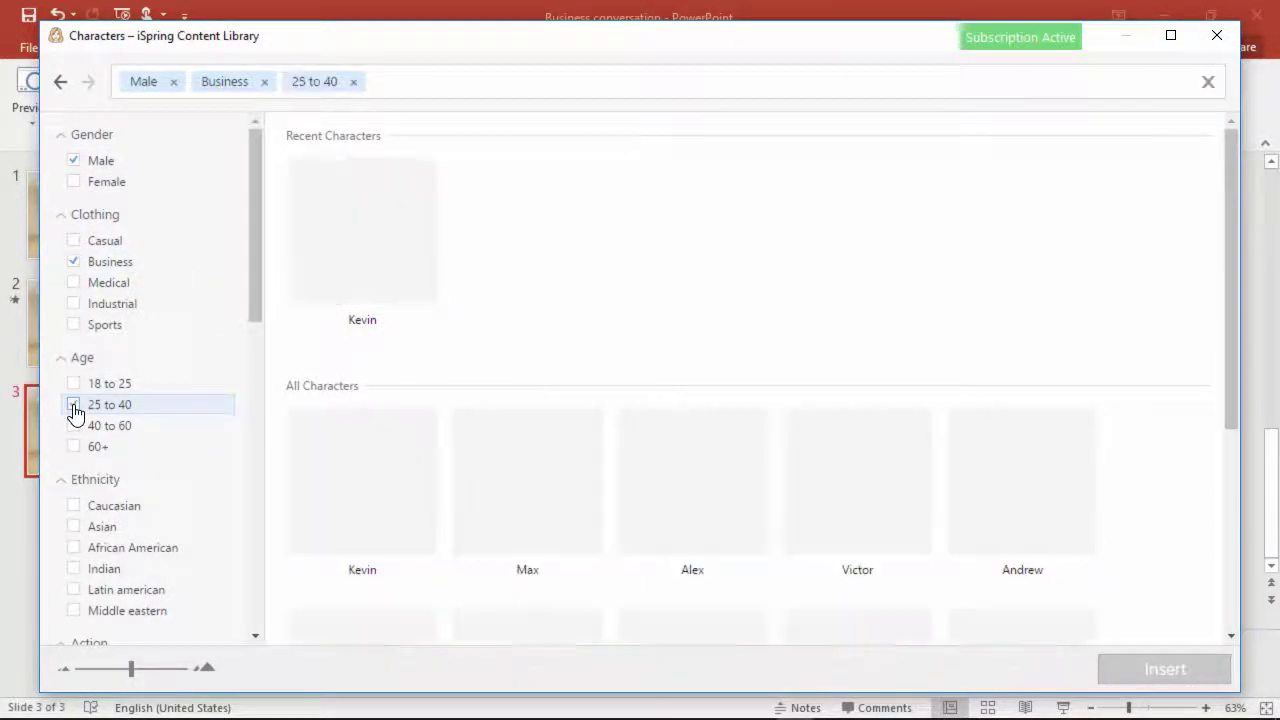
{"action": "left_click", "coordinate": [88, 482]}
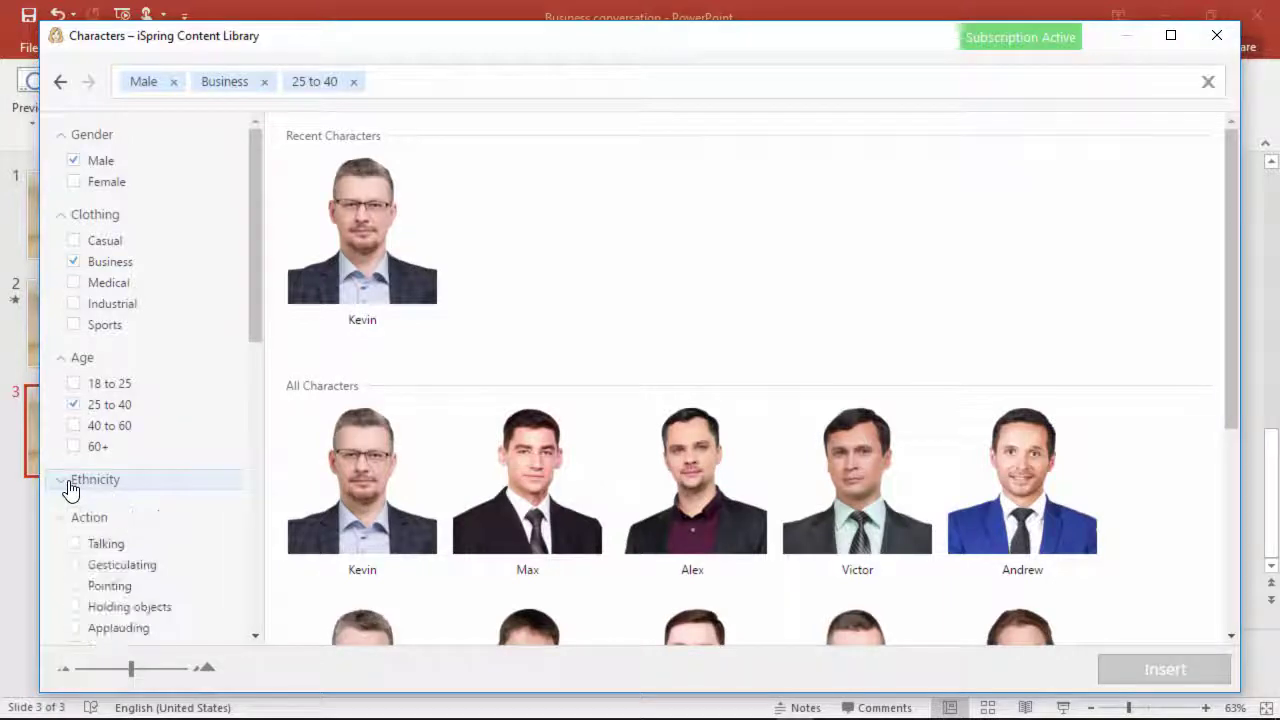
{"action": "scroll", "coordinate": [100, 488], "scroll_direction": "down", "scroll_amount": 3}
{"action": "scroll", "coordinate": [130, 480], "scroll_direction": "down", "scroll_amount": 2}
{"action": "left_click", "coordinate": [118, 456]}
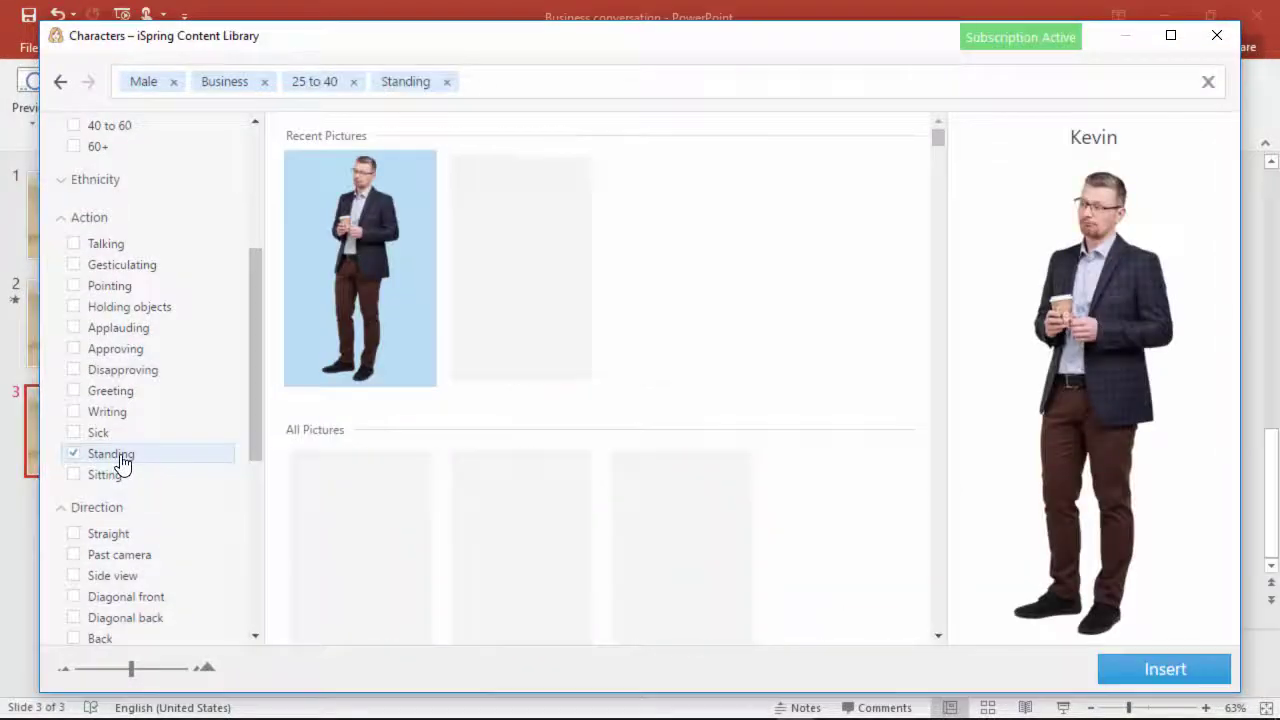
Add Diagonal front and Bored filters, then insert the coffee-holding Kevin
{"action": "scroll", "coordinate": [120, 455], "scroll_direction": "down", "scroll_amount": 3}
{"action": "scroll", "coordinate": [124, 430], "scroll_direction": "down", "scroll_amount": 2}
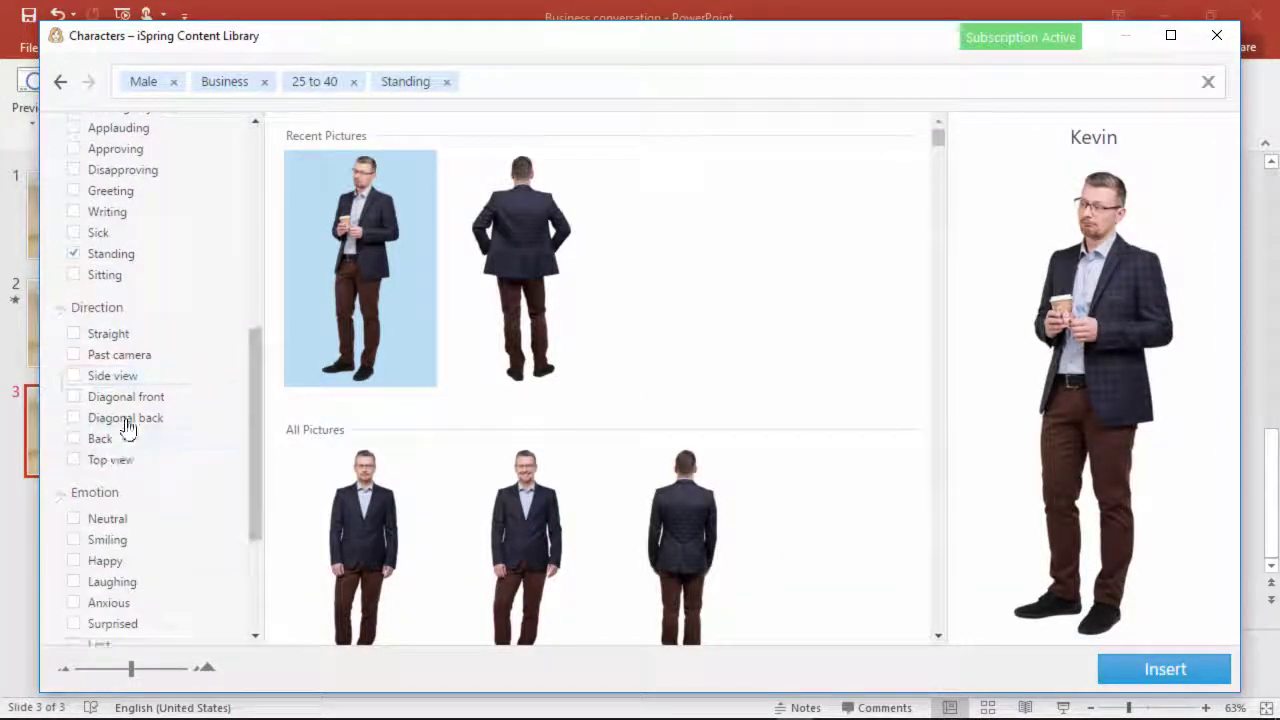
{"action": "left_click", "coordinate": [134, 404]}
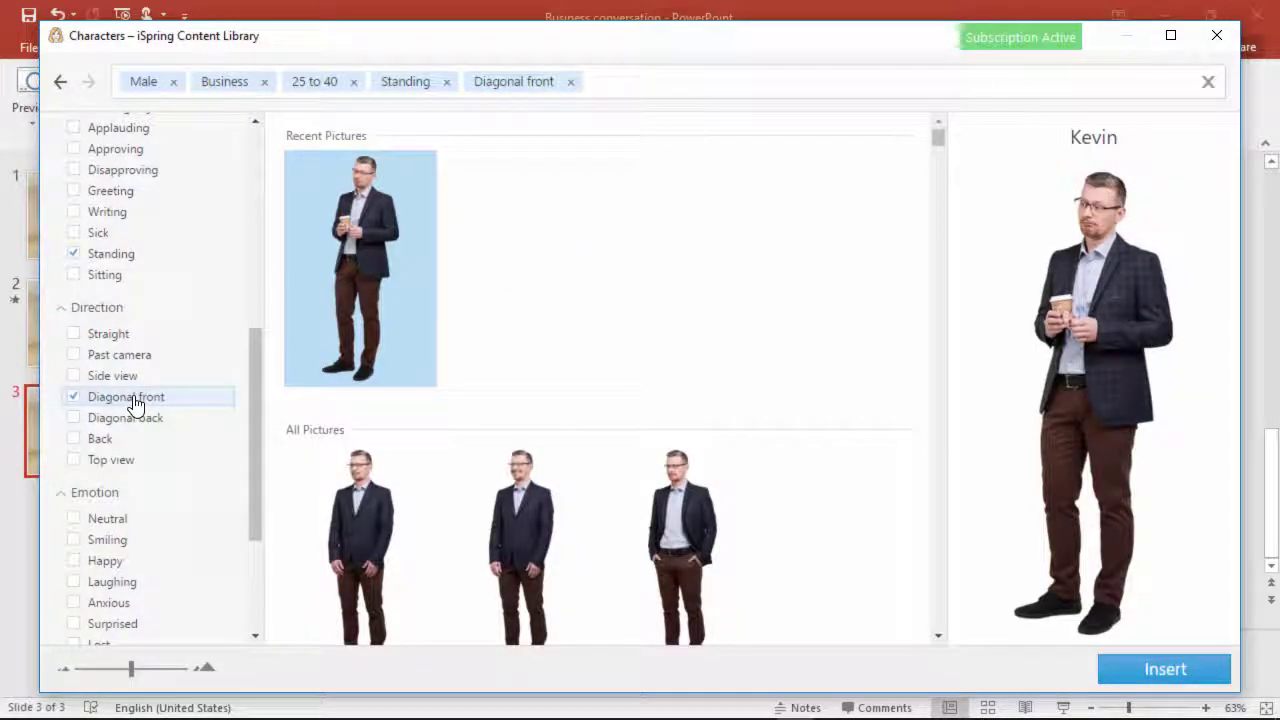
{"action": "scroll", "coordinate": [134, 404], "scroll_direction": "down", "scroll_amount": 1}
{"action": "scroll", "coordinate": [134, 404], "scroll_direction": "down", "scroll_amount": 4}
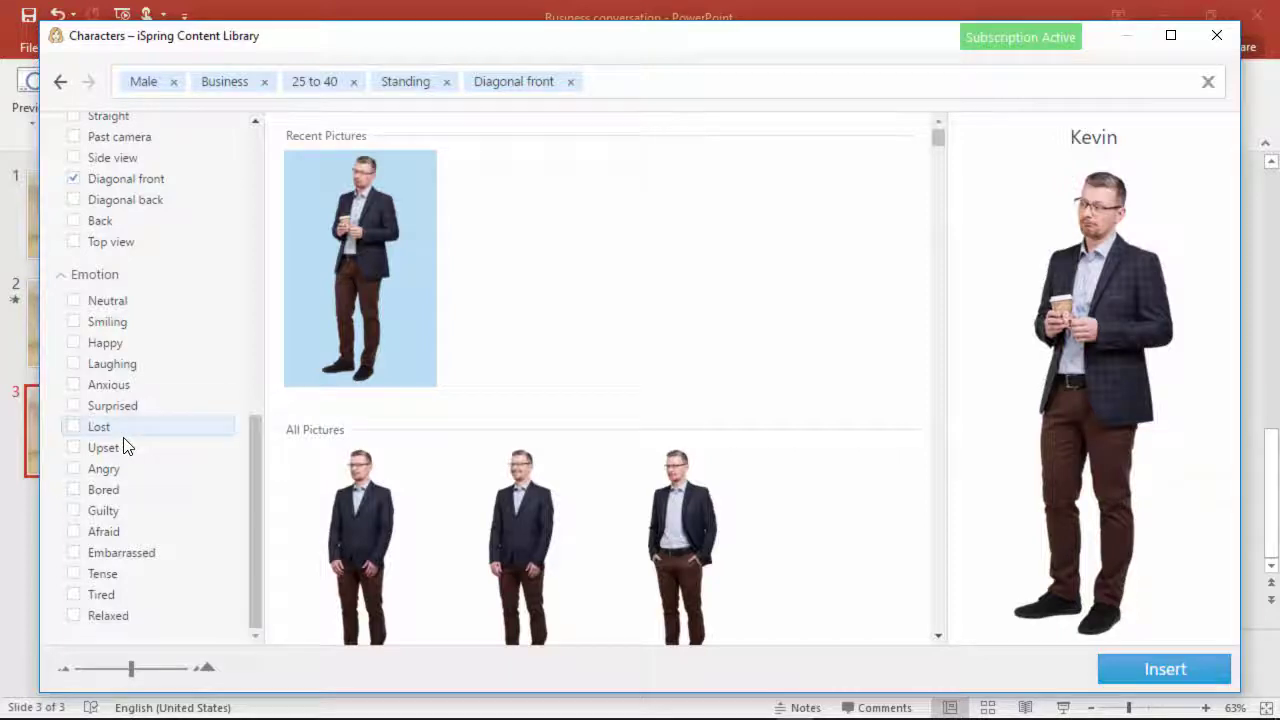
{"action": "left_click", "coordinate": [102, 491]}
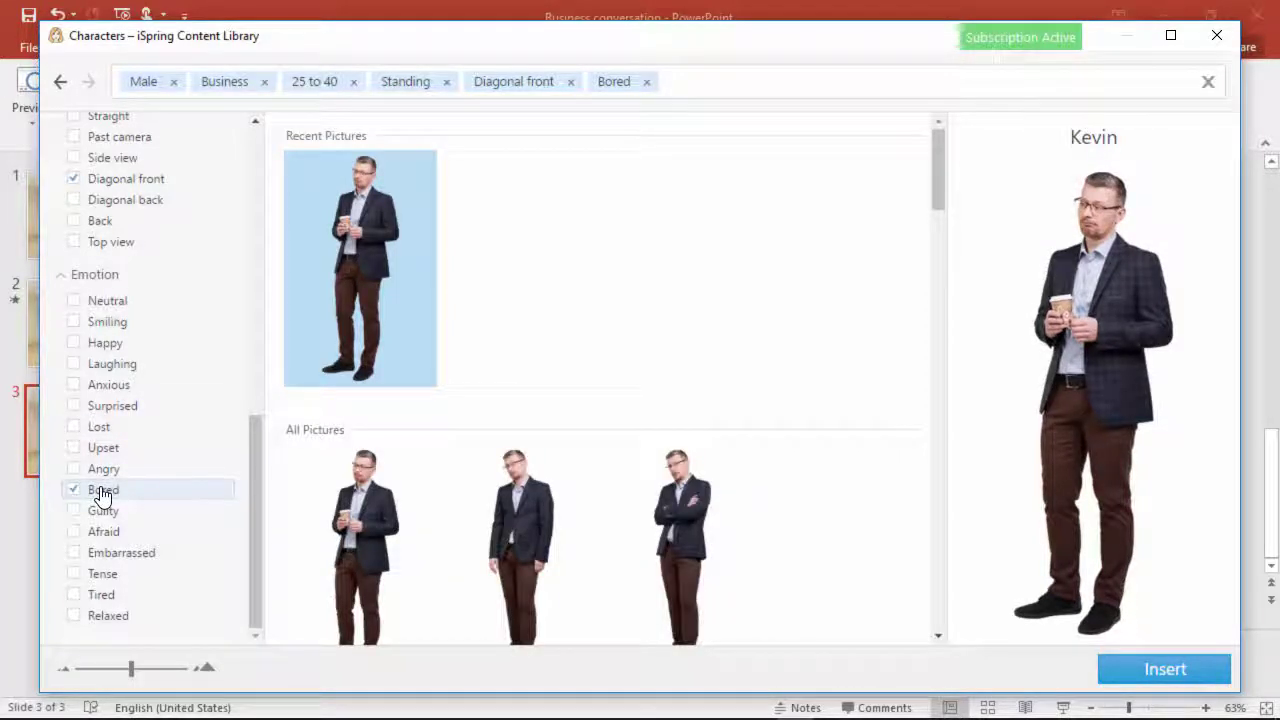
{"action": "double_click", "coordinate": [371, 268]}
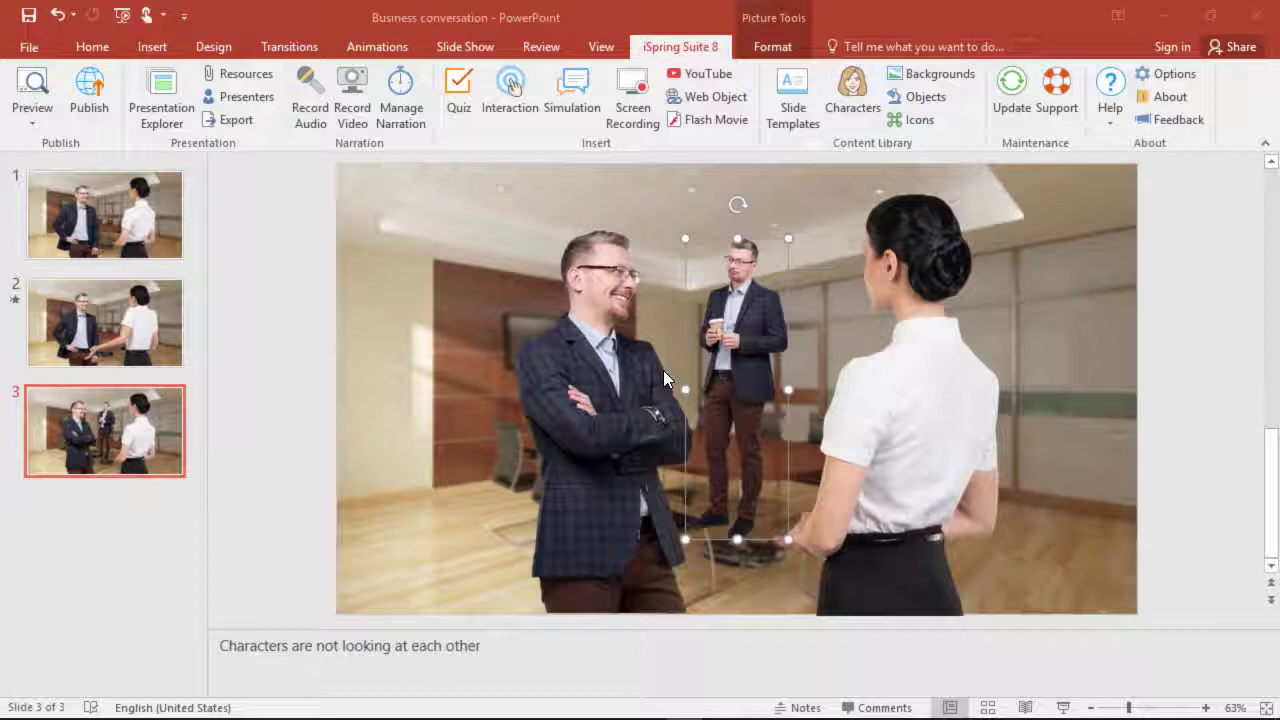
Crop the bottom off the Kevin picture and flip it horizontally
{"action": "right_click", "coordinate": [730, 395]}
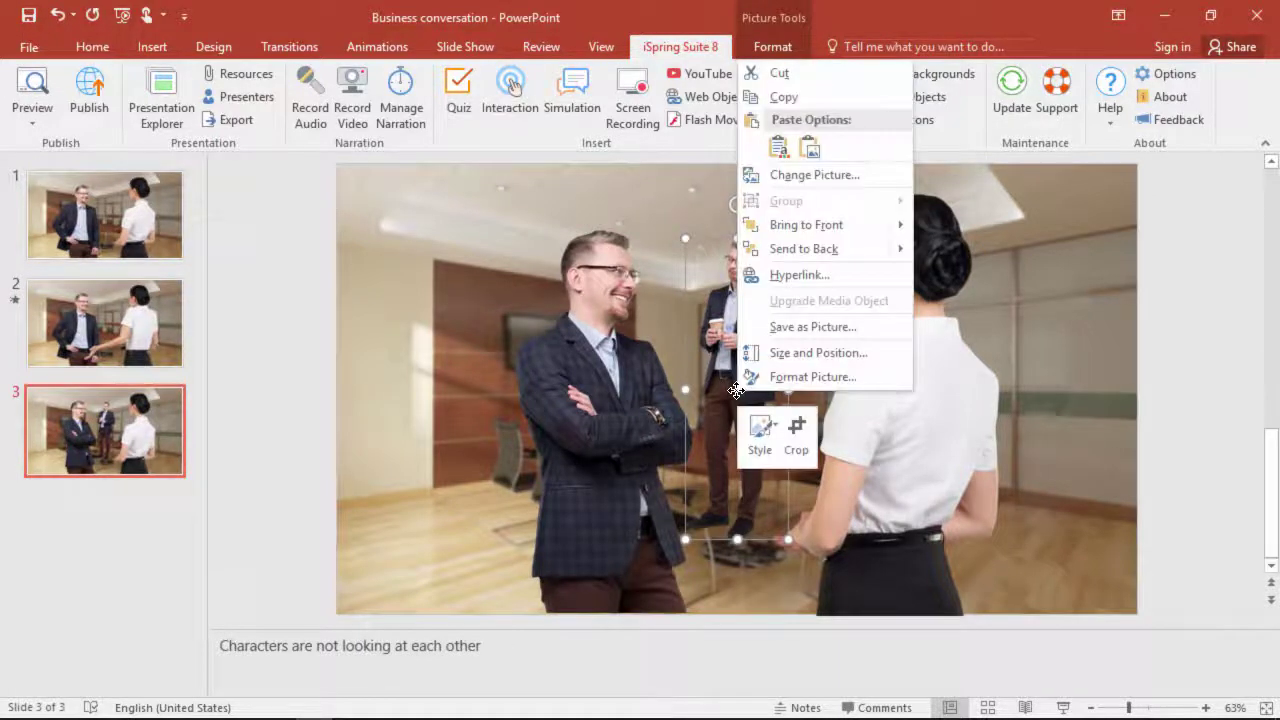
{"action": "left_click", "coordinate": [796, 426]}
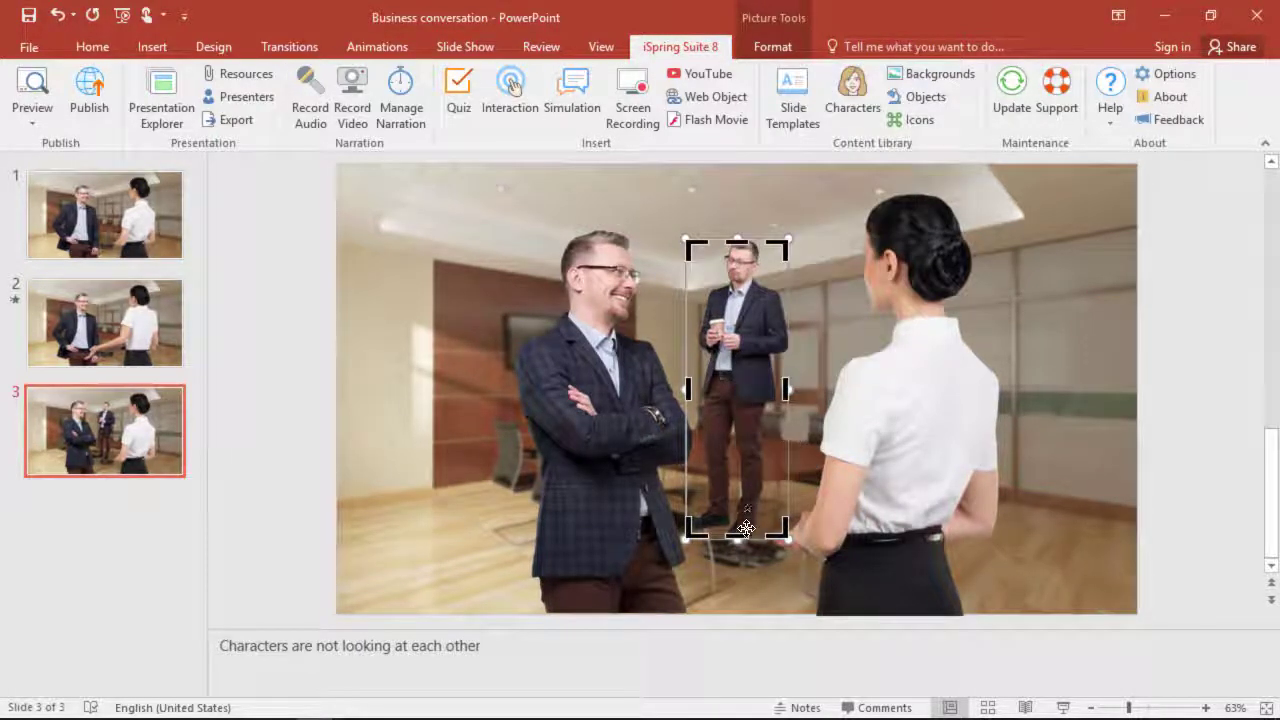
{"action": "left_click_drag", "start_coordinate": [737, 540], "coordinate": [737, 430]}
{"action": "left_click", "coordinate": [800, 385]}
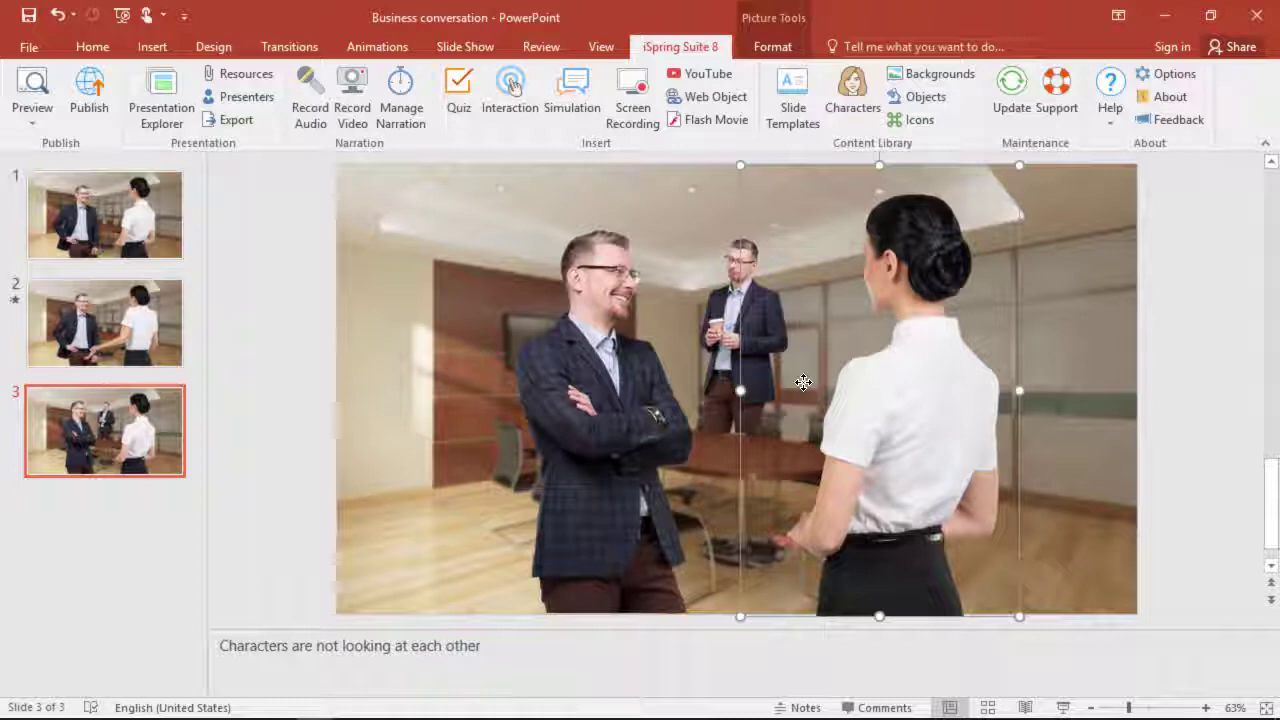
{"action": "left_click", "coordinate": [720, 353]}
{"action": "left_click", "coordinate": [772, 47]}
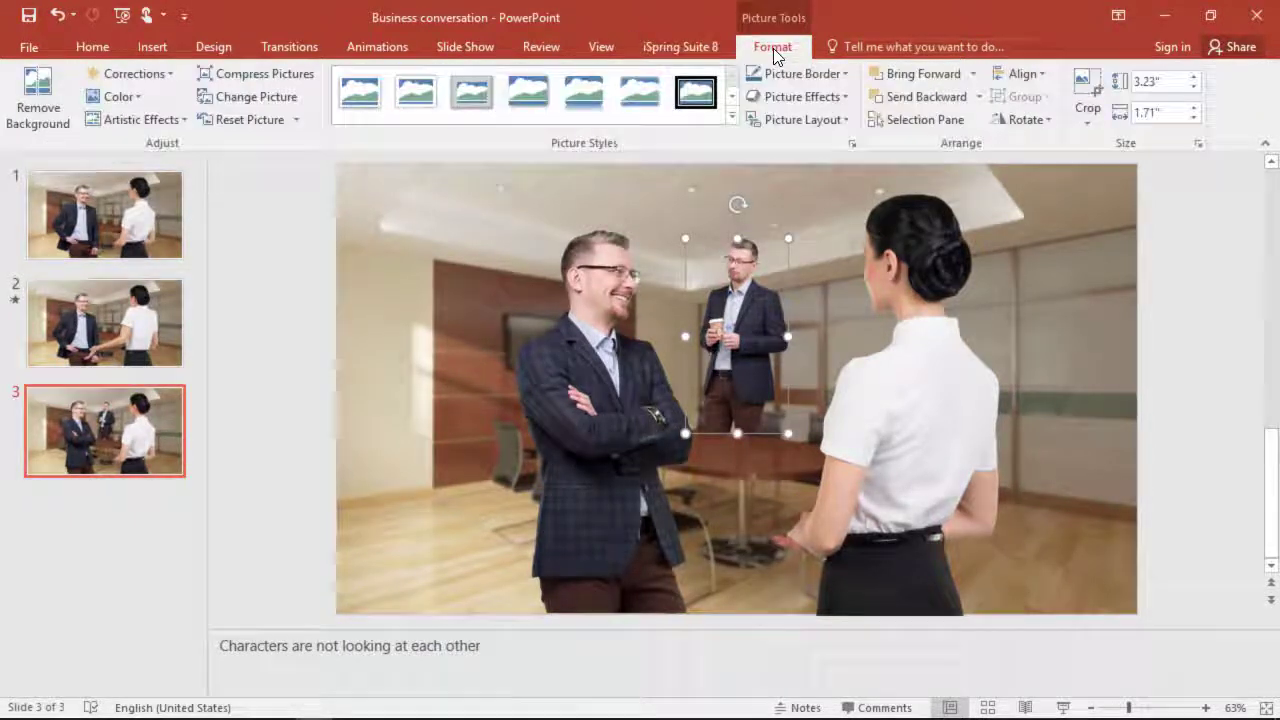
{"action": "left_click", "coordinate": [1020, 120]}
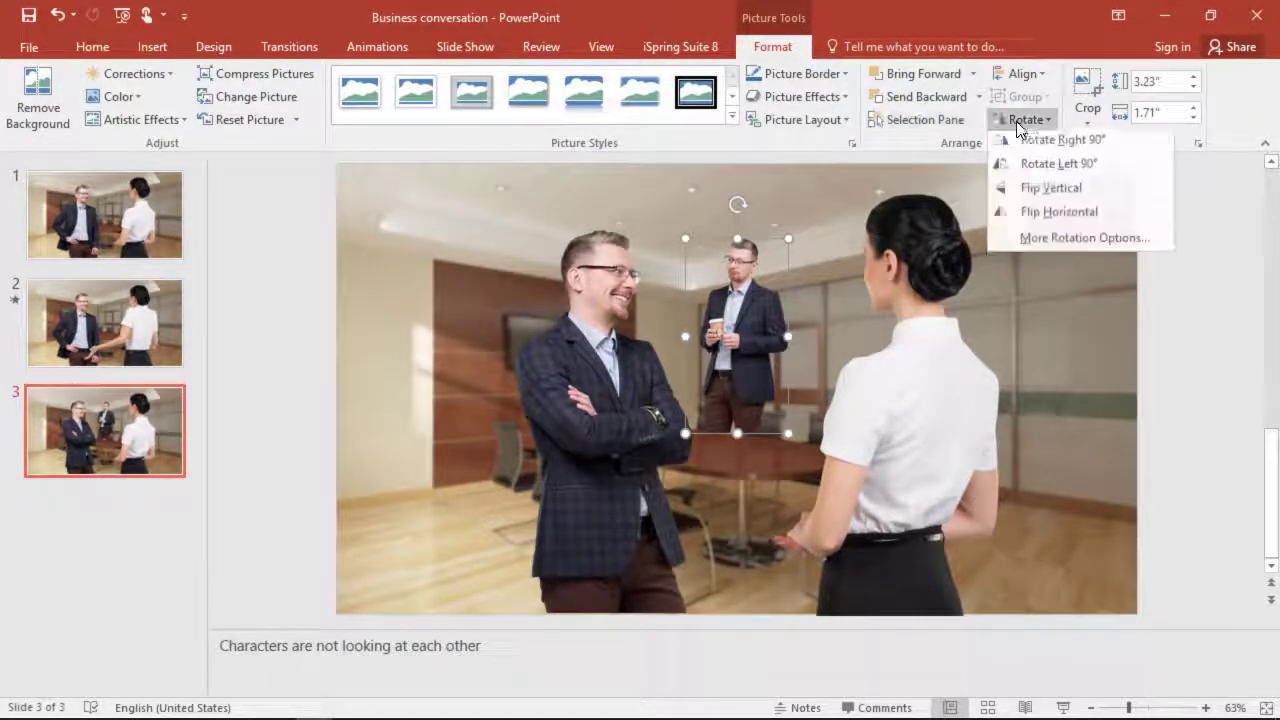
{"action": "left_click", "coordinate": [1050, 212]}
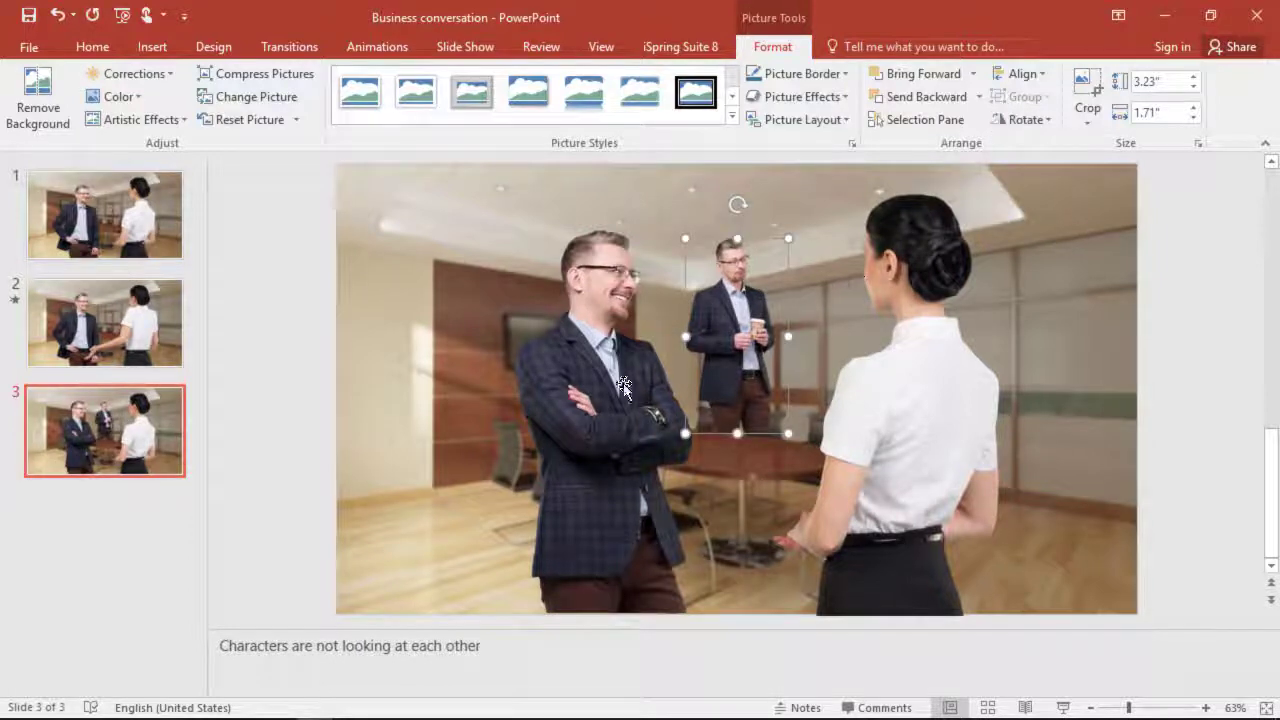
Delete the smiling arms-crossed man and move Kevin into his place
{"action": "left_click", "coordinate": [585, 400]}
{"action": "key", "text": "Delete"}
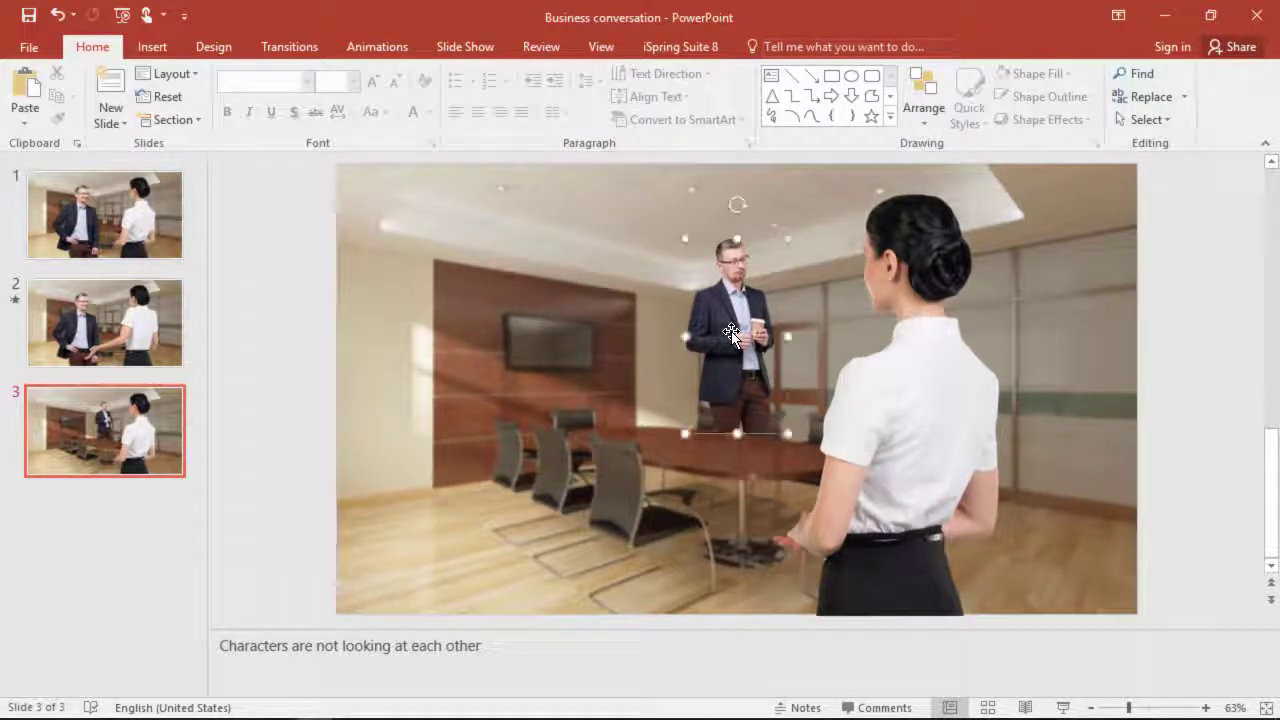
{"action": "left_click_drag", "start_coordinate": [692, 421], "coordinate": [592, 553]}
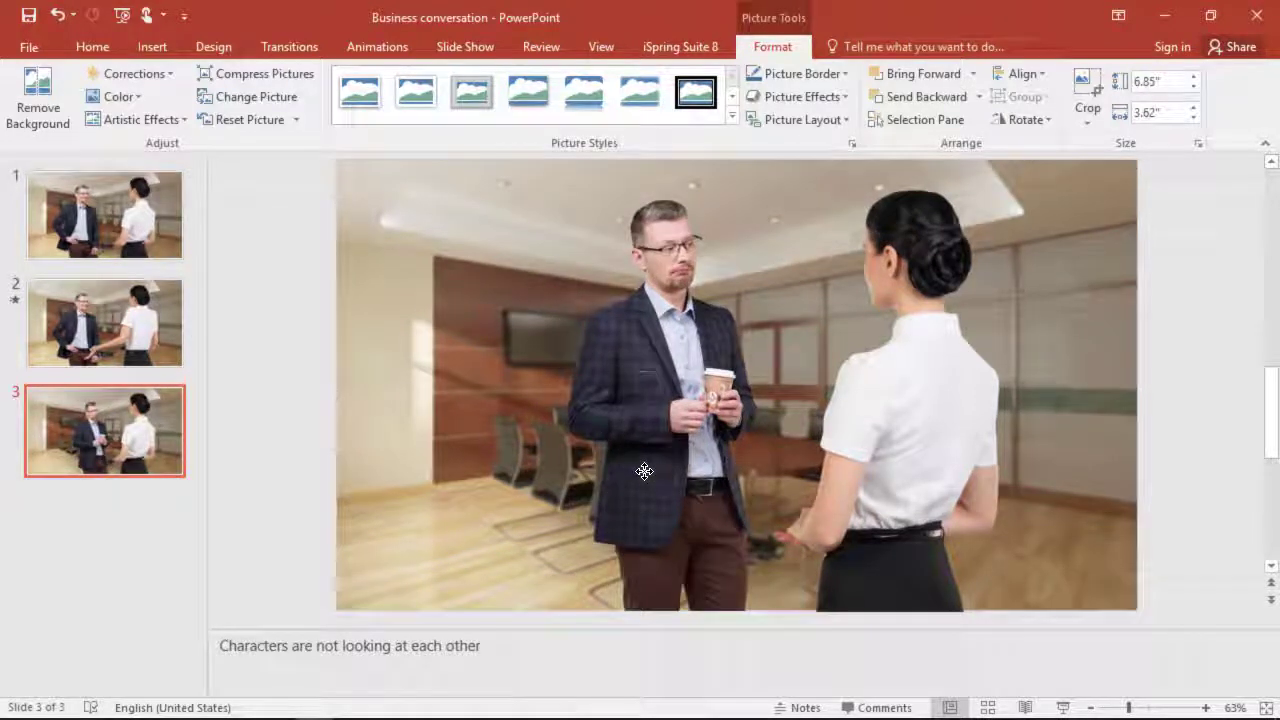
Insert a CEO office image from the iSpring Backgrounds library, filtered to Offices
{"action": "left_click", "coordinate": [680, 46]}
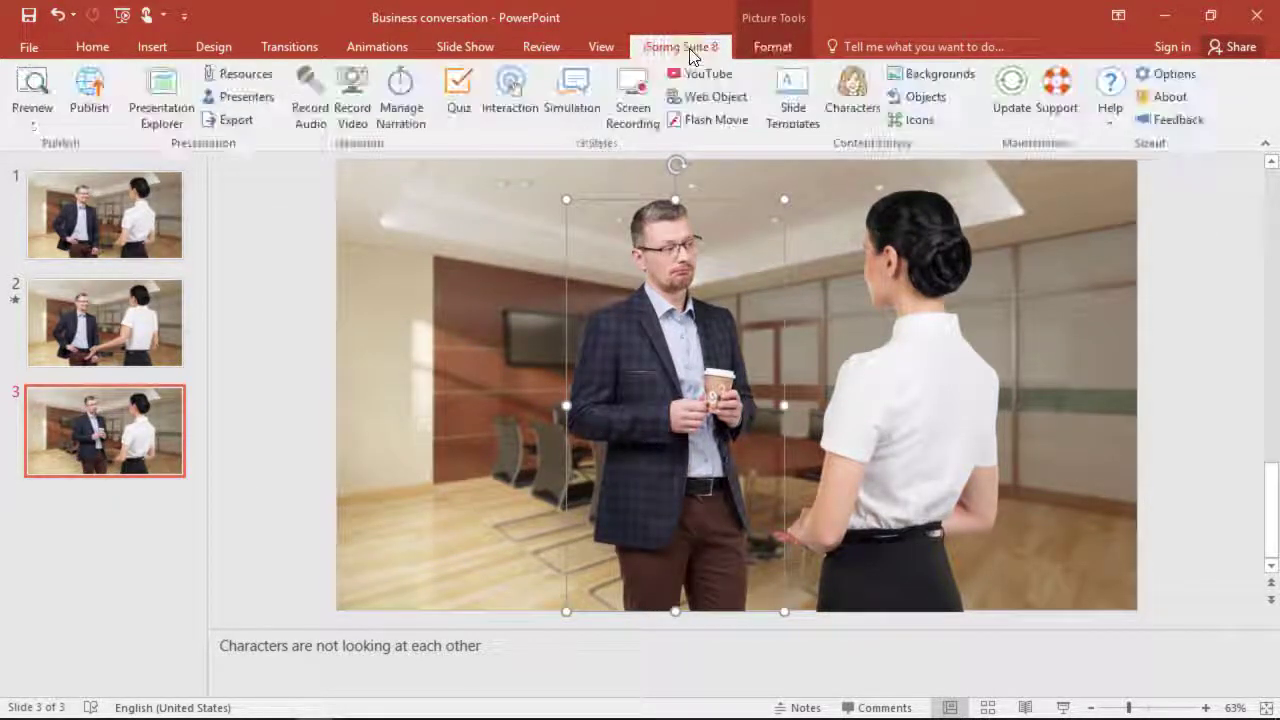
{"action": "left_click", "coordinate": [938, 76]}
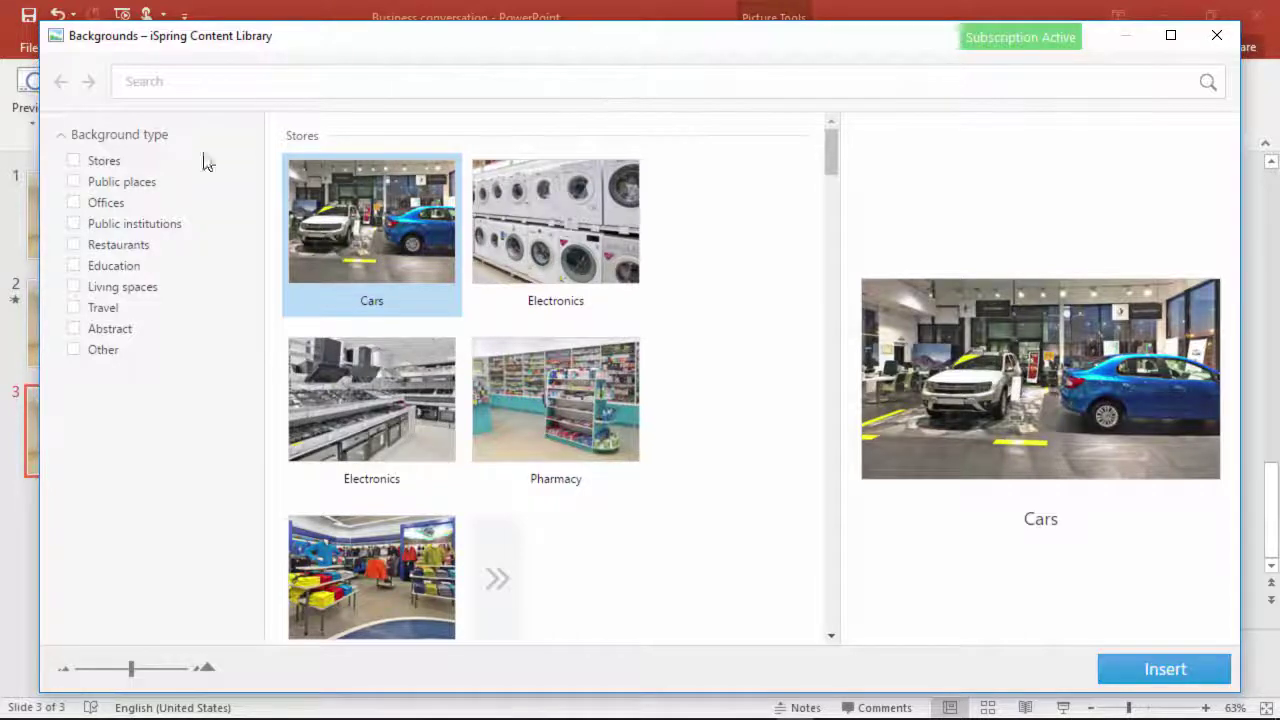
{"action": "left_click", "coordinate": [74, 203]}
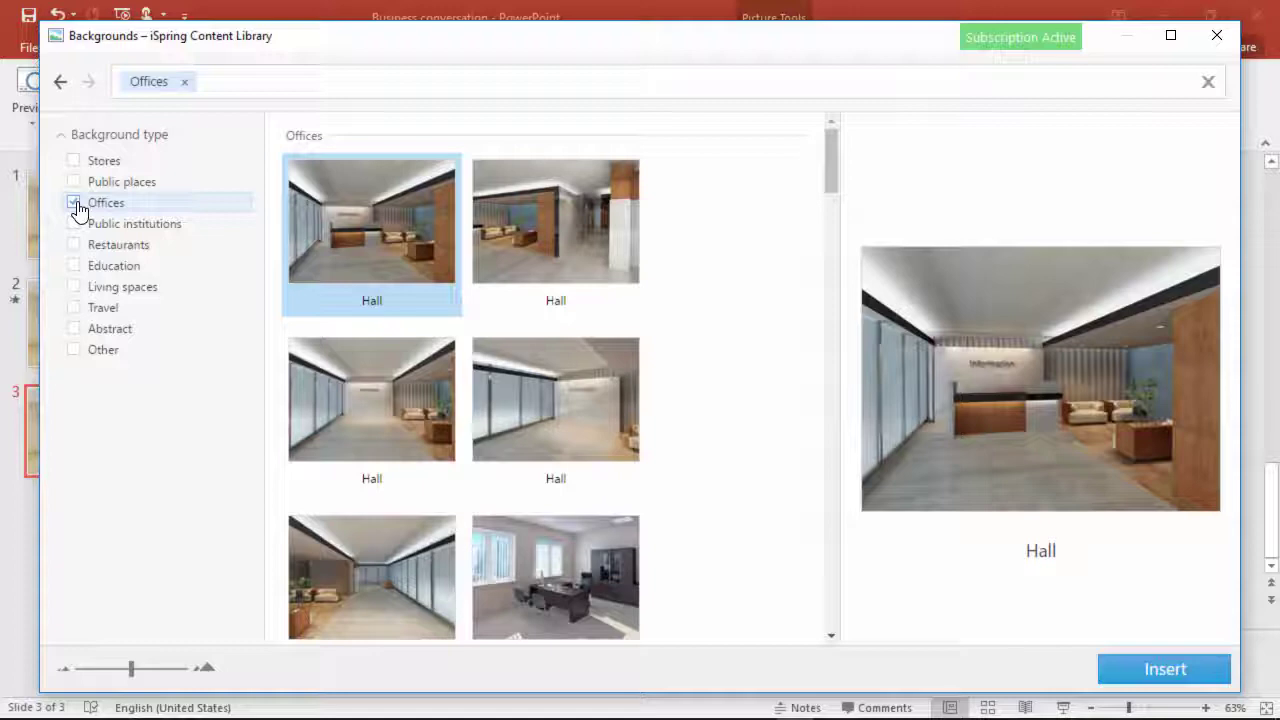
{"action": "scroll", "coordinate": [570, 280], "scroll_direction": "down", "scroll_amount": 4}
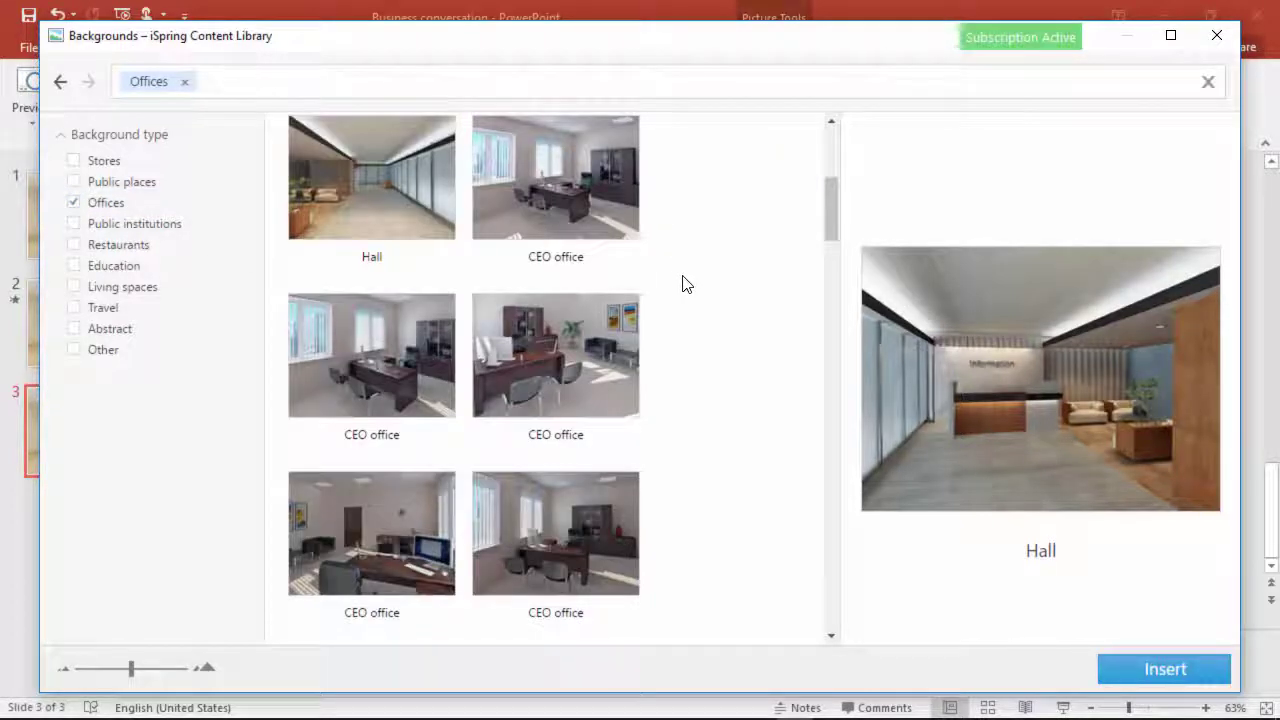
{"action": "double_click", "coordinate": [563, 195]}
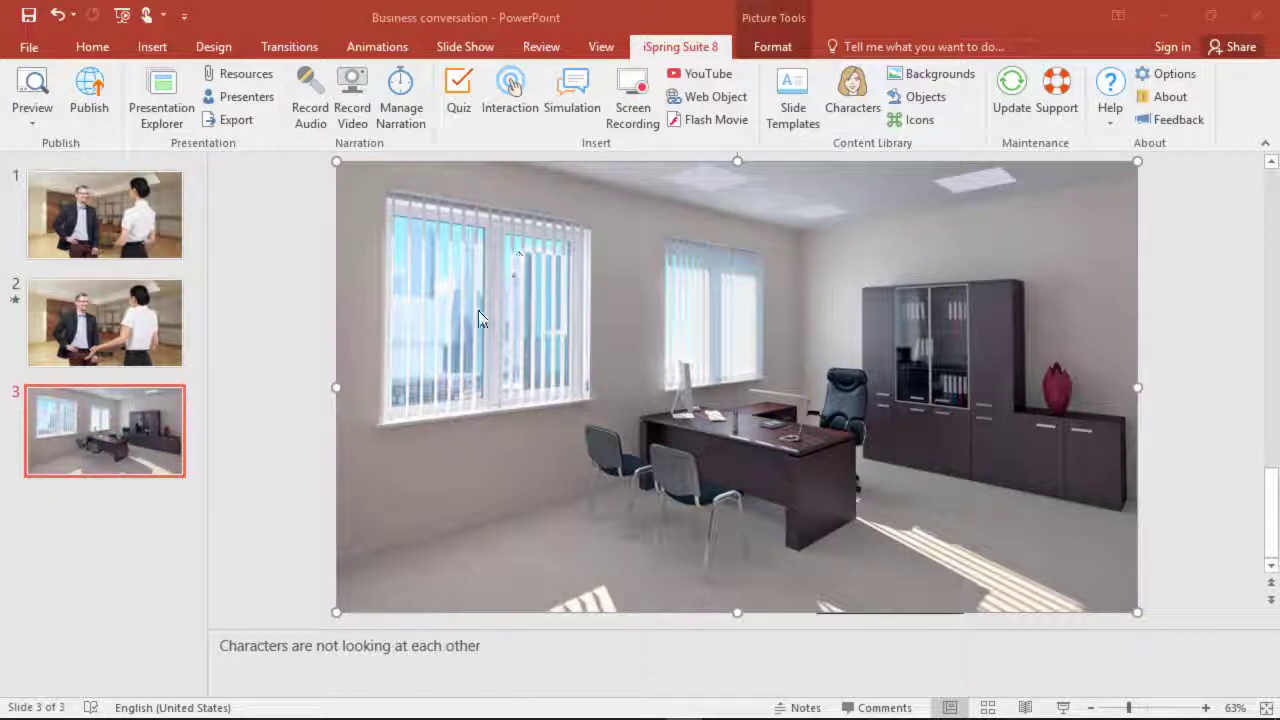
Send the CEO office picture to the back and delete the old conference-room background
{"action": "right_click", "coordinate": [452, 346]}
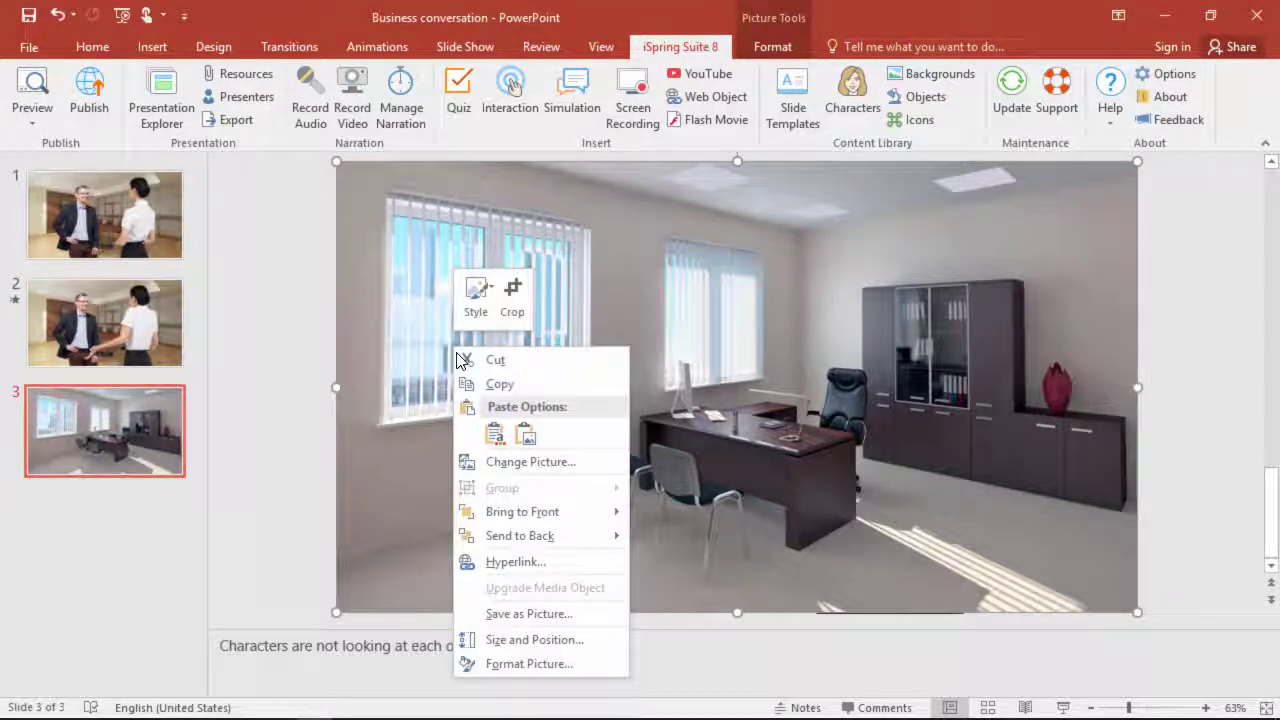
{"action": "left_click", "coordinate": [517, 537]}
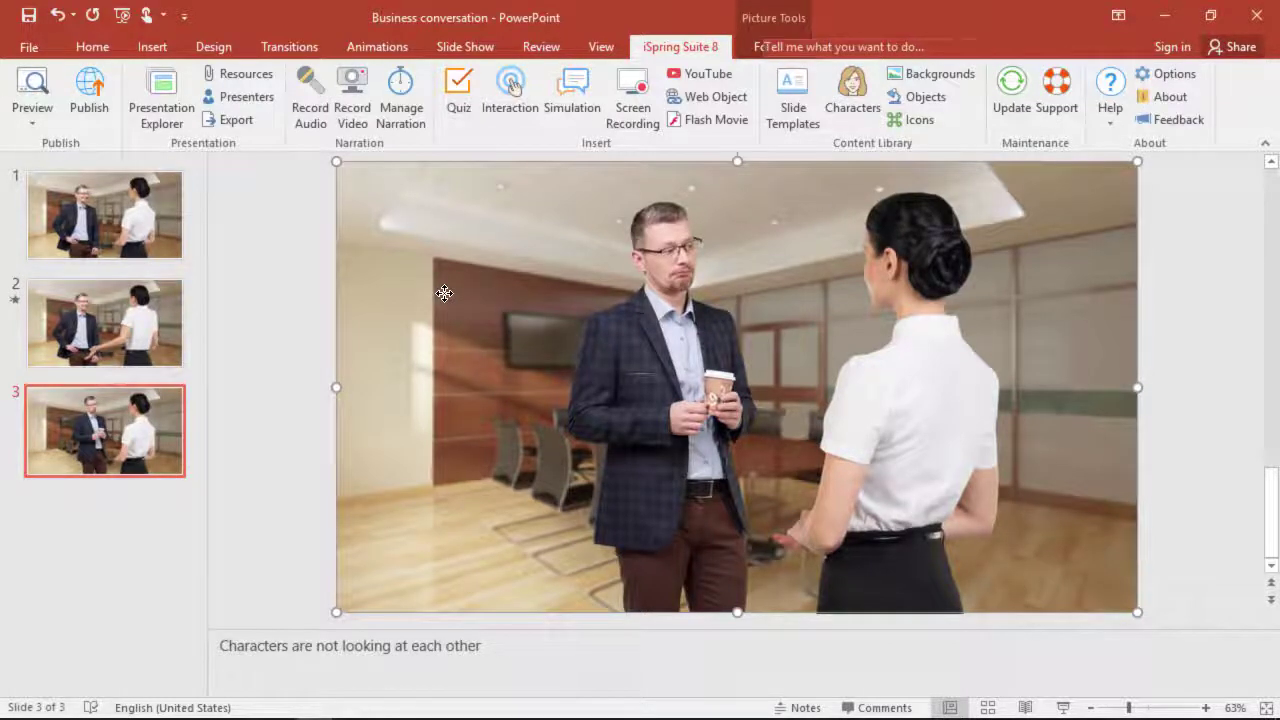
{"action": "key", "text": "Delete"}
{"action": "left_click", "coordinate": [458, 164]}
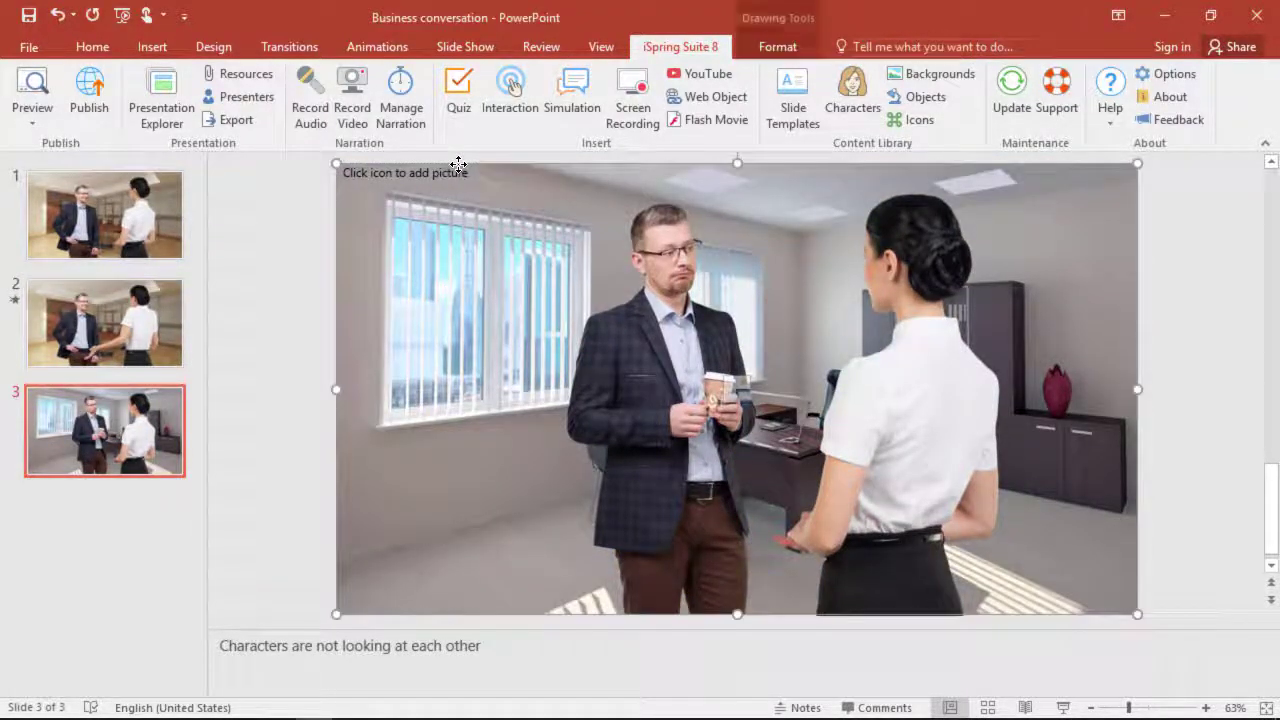